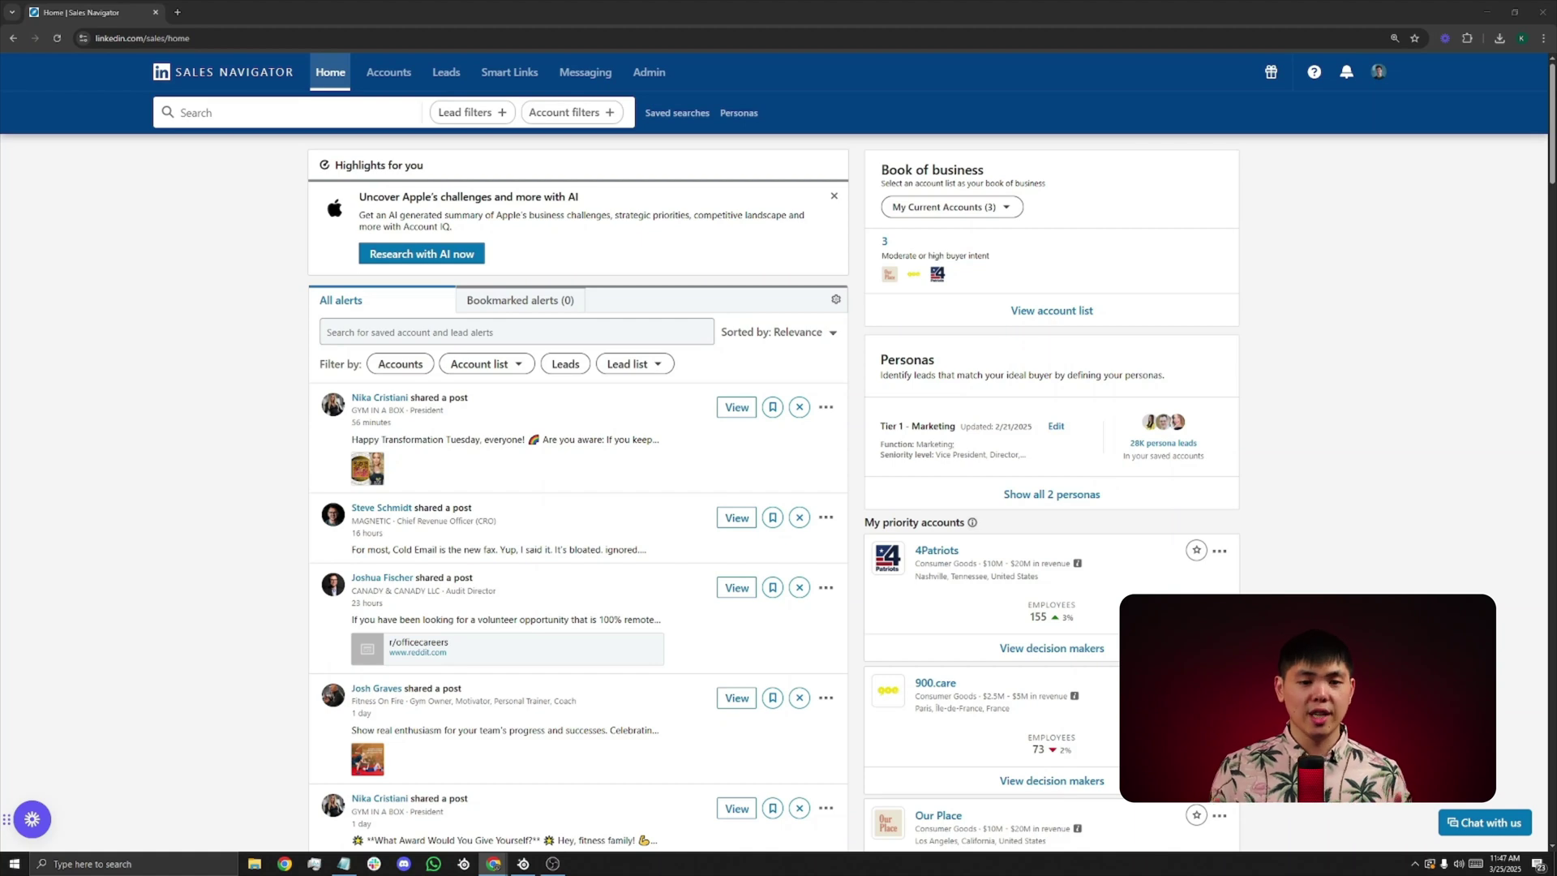
Go from Accounts to the page listing all saved account lists.
click(382, 83)
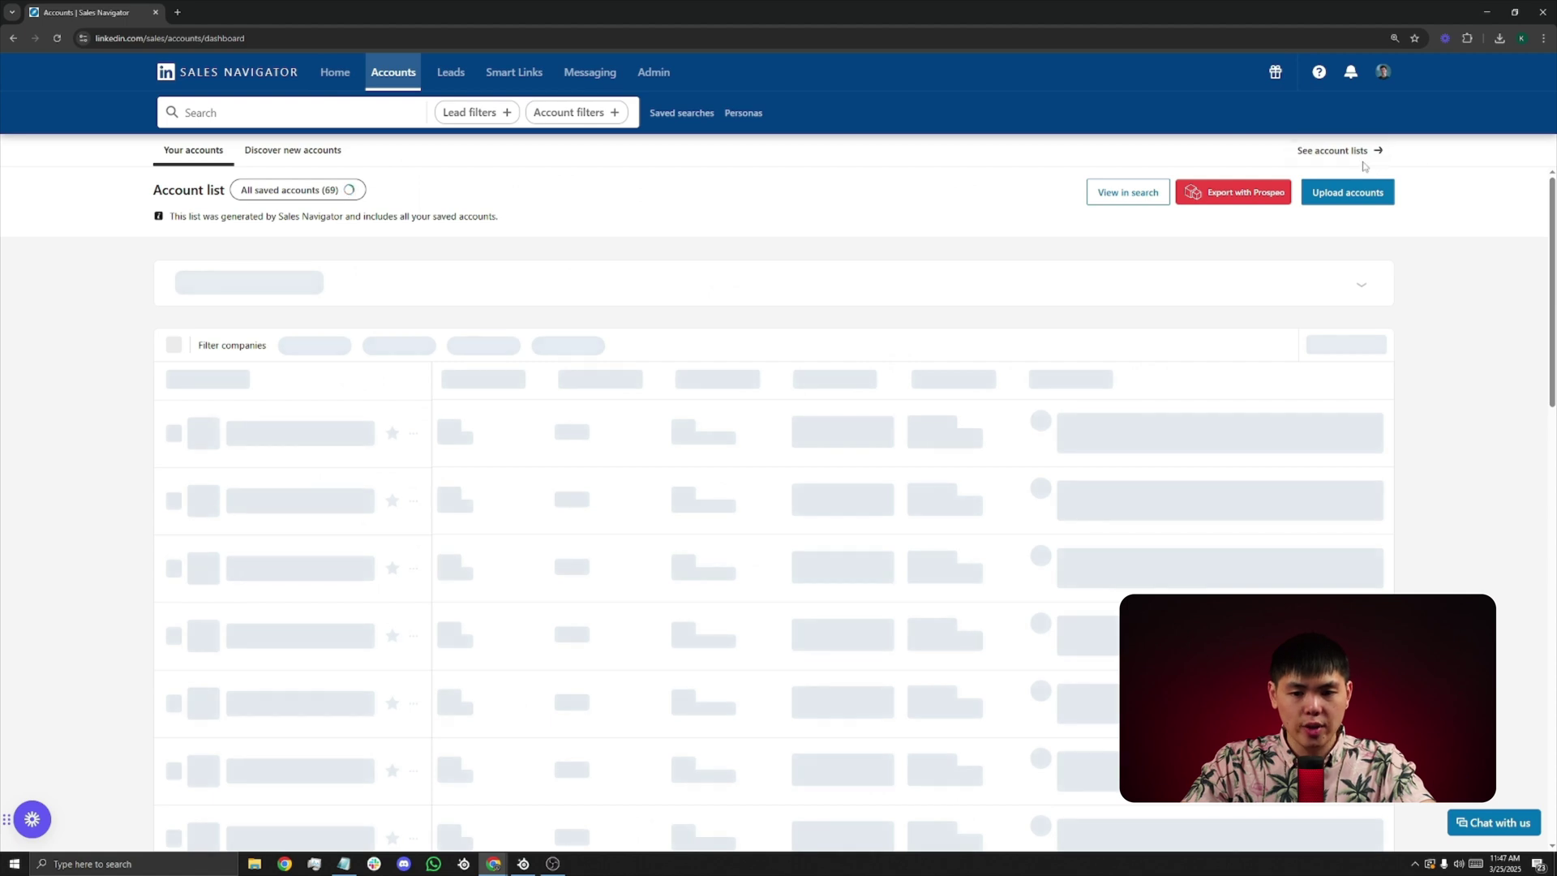
click(1330, 162)
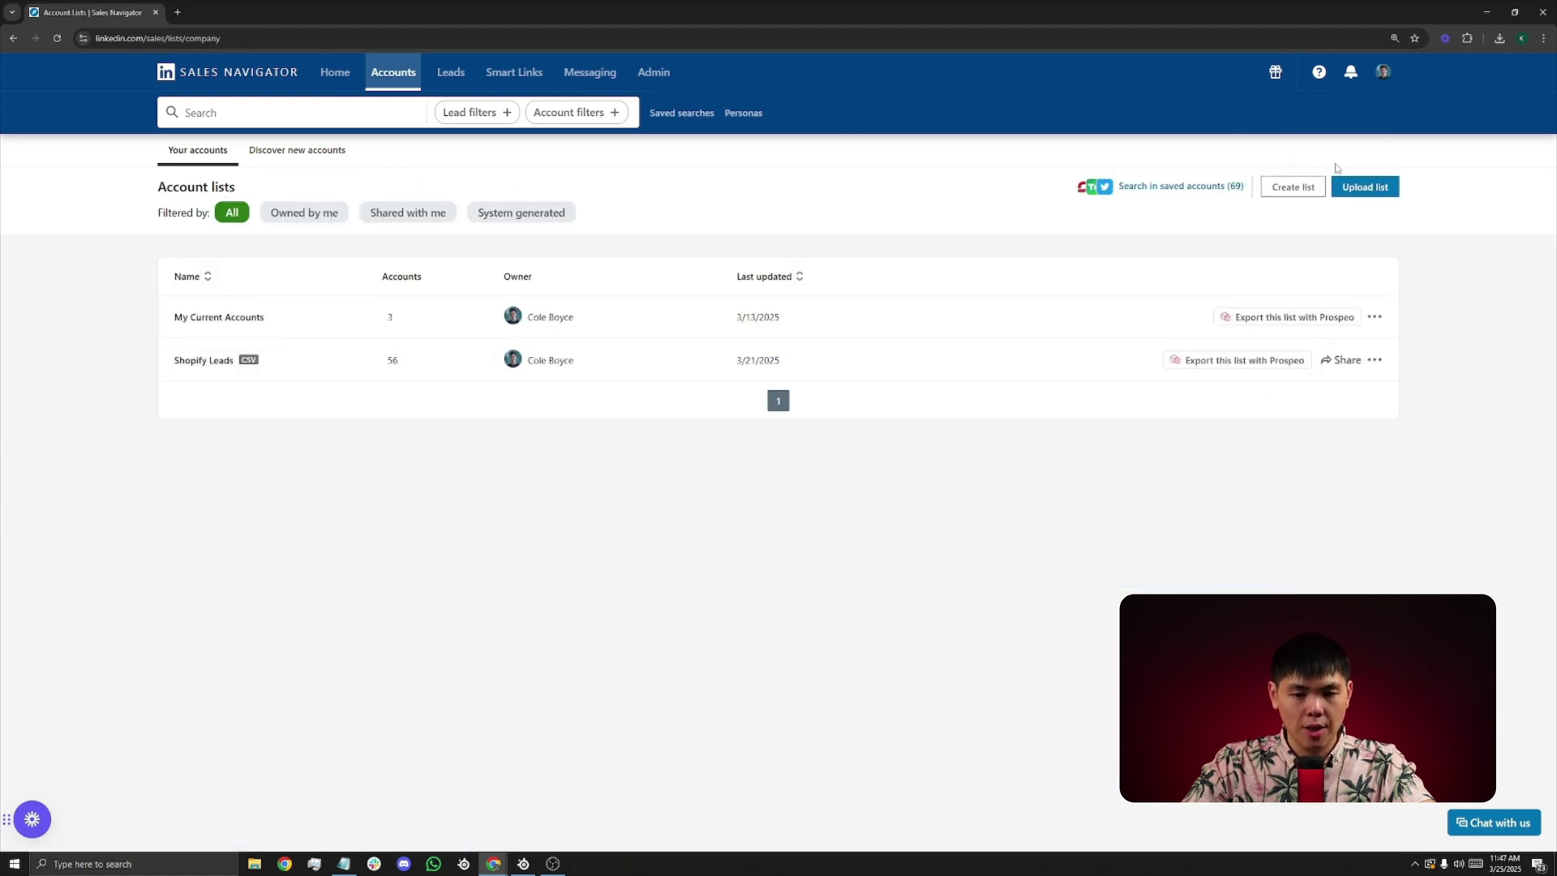
Start a new account list upload and bring up its CSV requirements.
click(1378, 200)
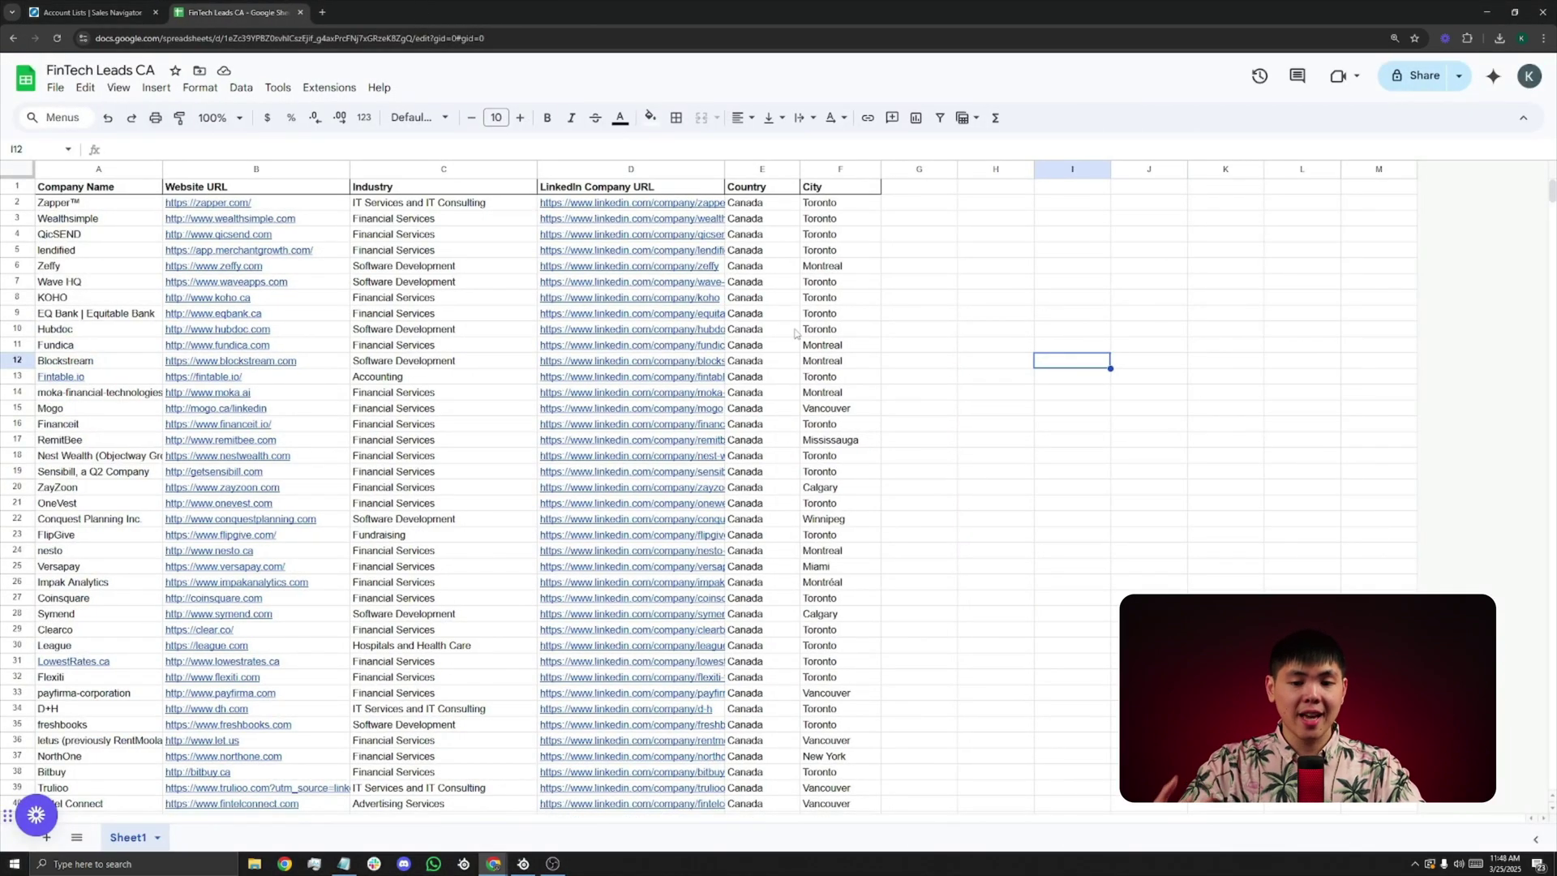
Scroll through the FinTech Leads CA sheet to review its company columns.
scroll(795, 333, down, 6)
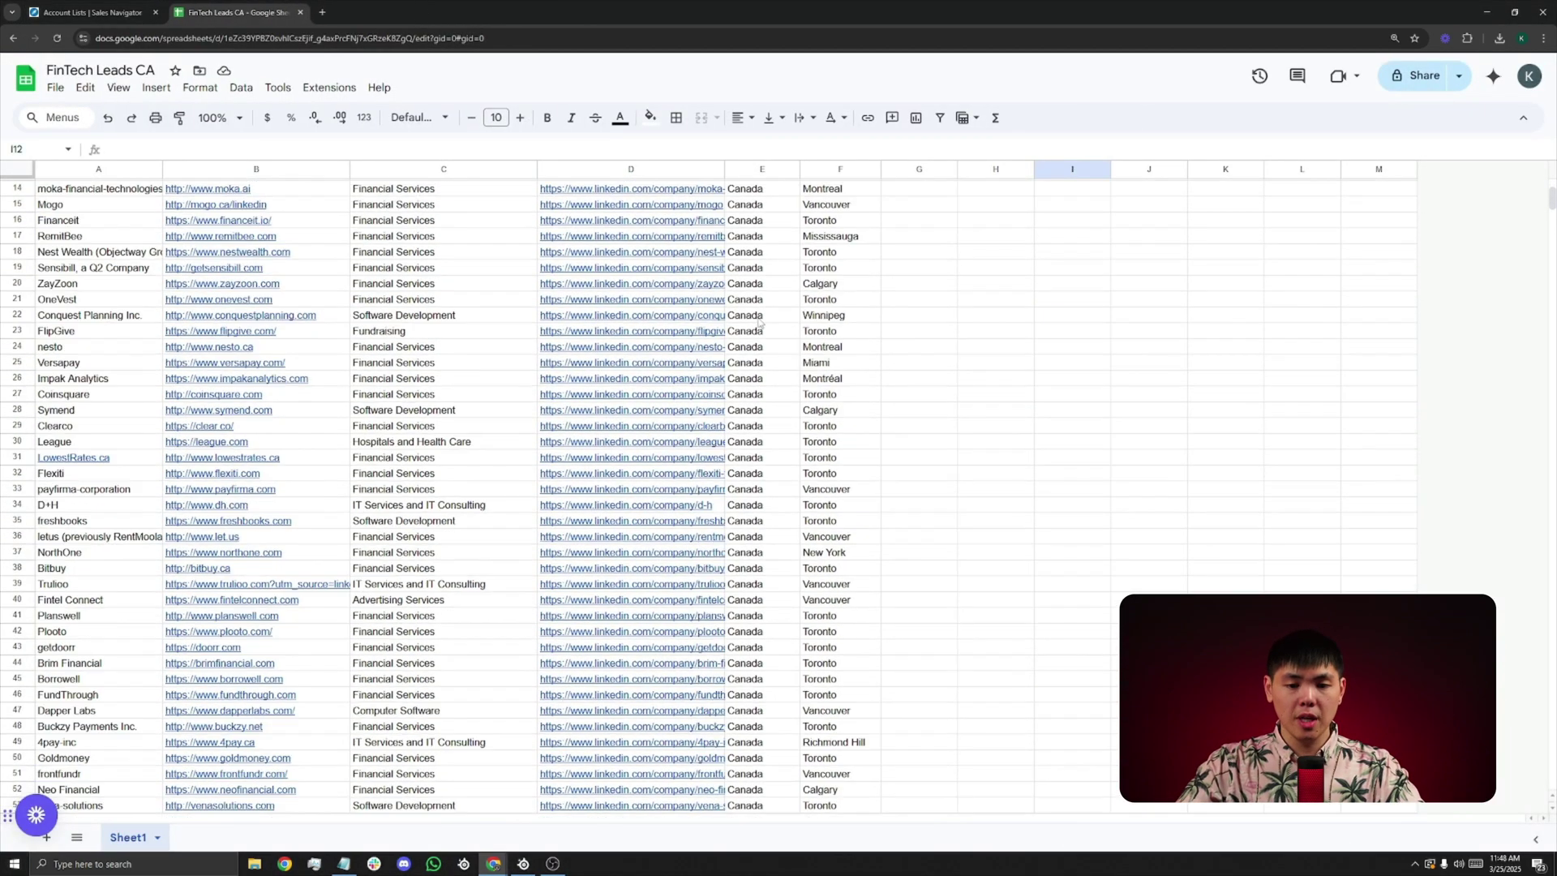
scroll(777, 333, up, 6)
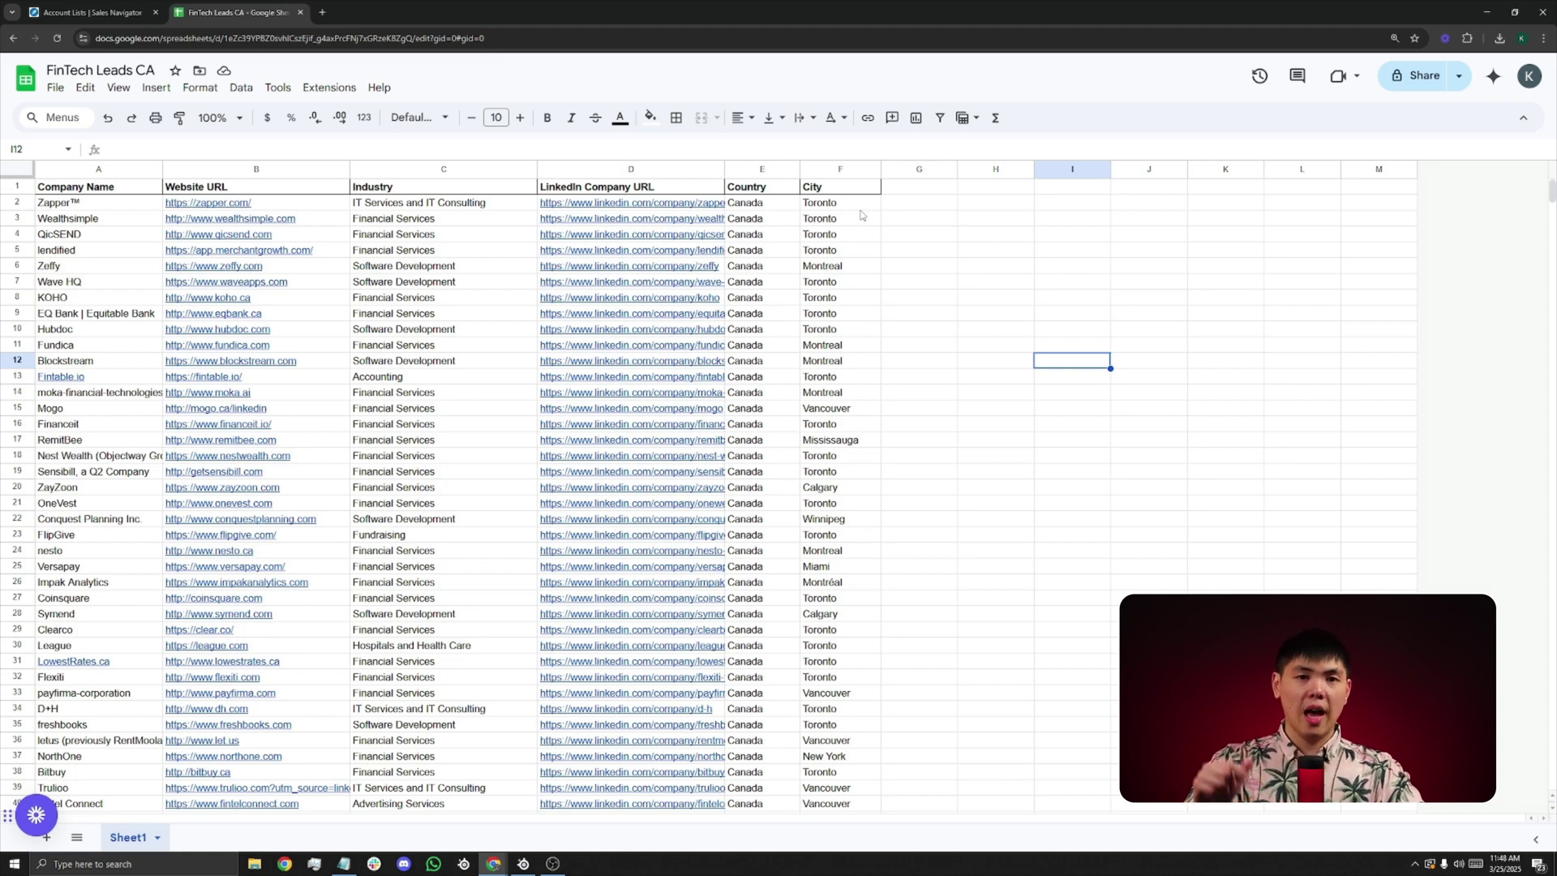
Upload FinTech Leads CA.csv as the file for the new account list.
click(91, 12)
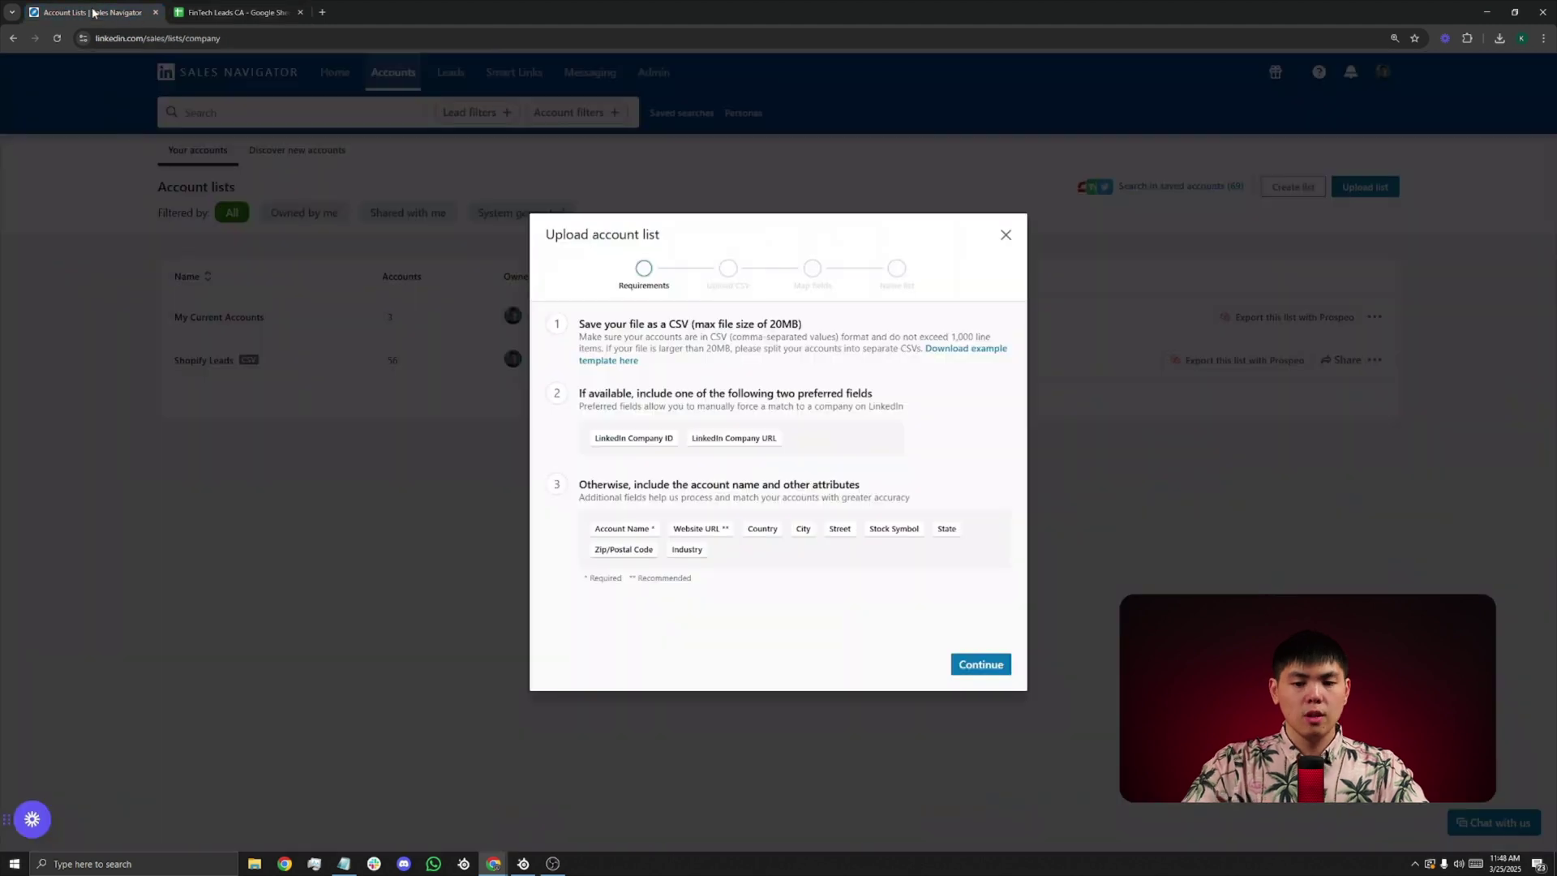
click(981, 664)
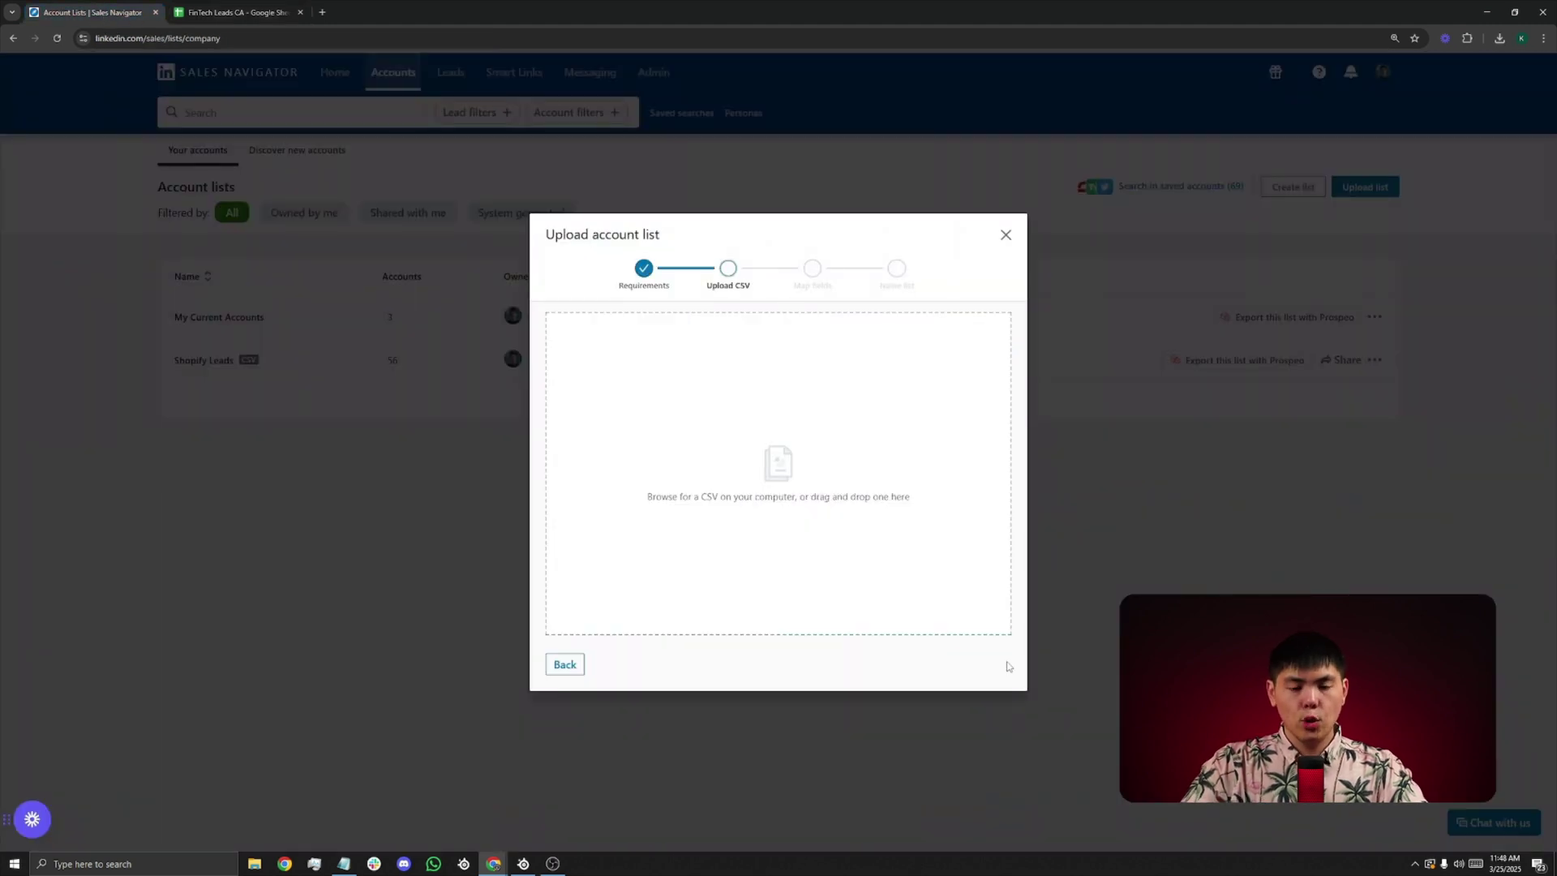
click(763, 438)
click(484, 270)
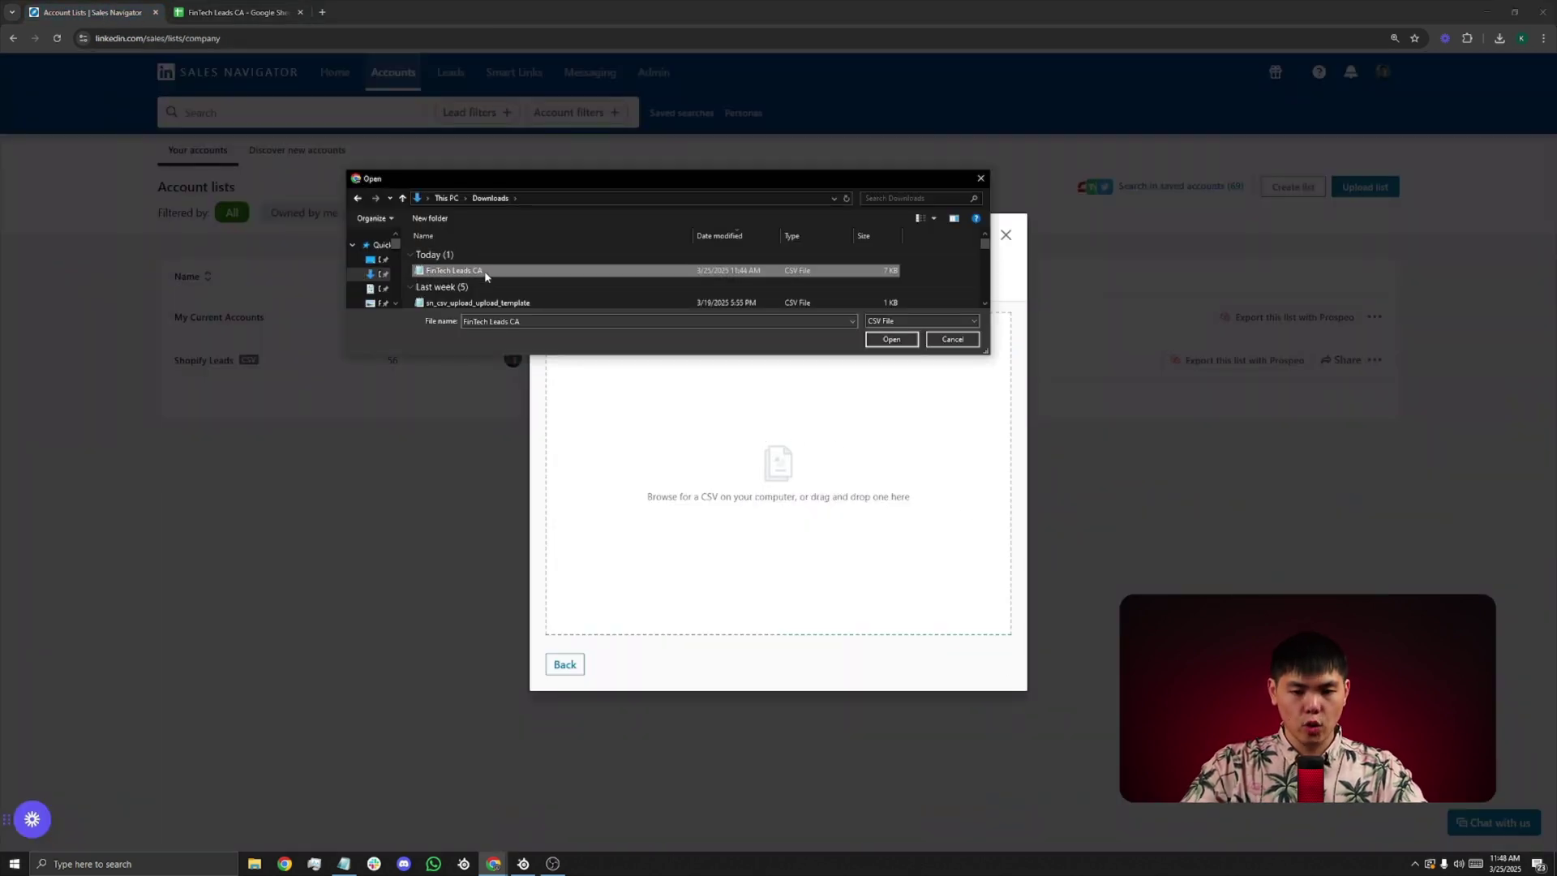
click(877, 344)
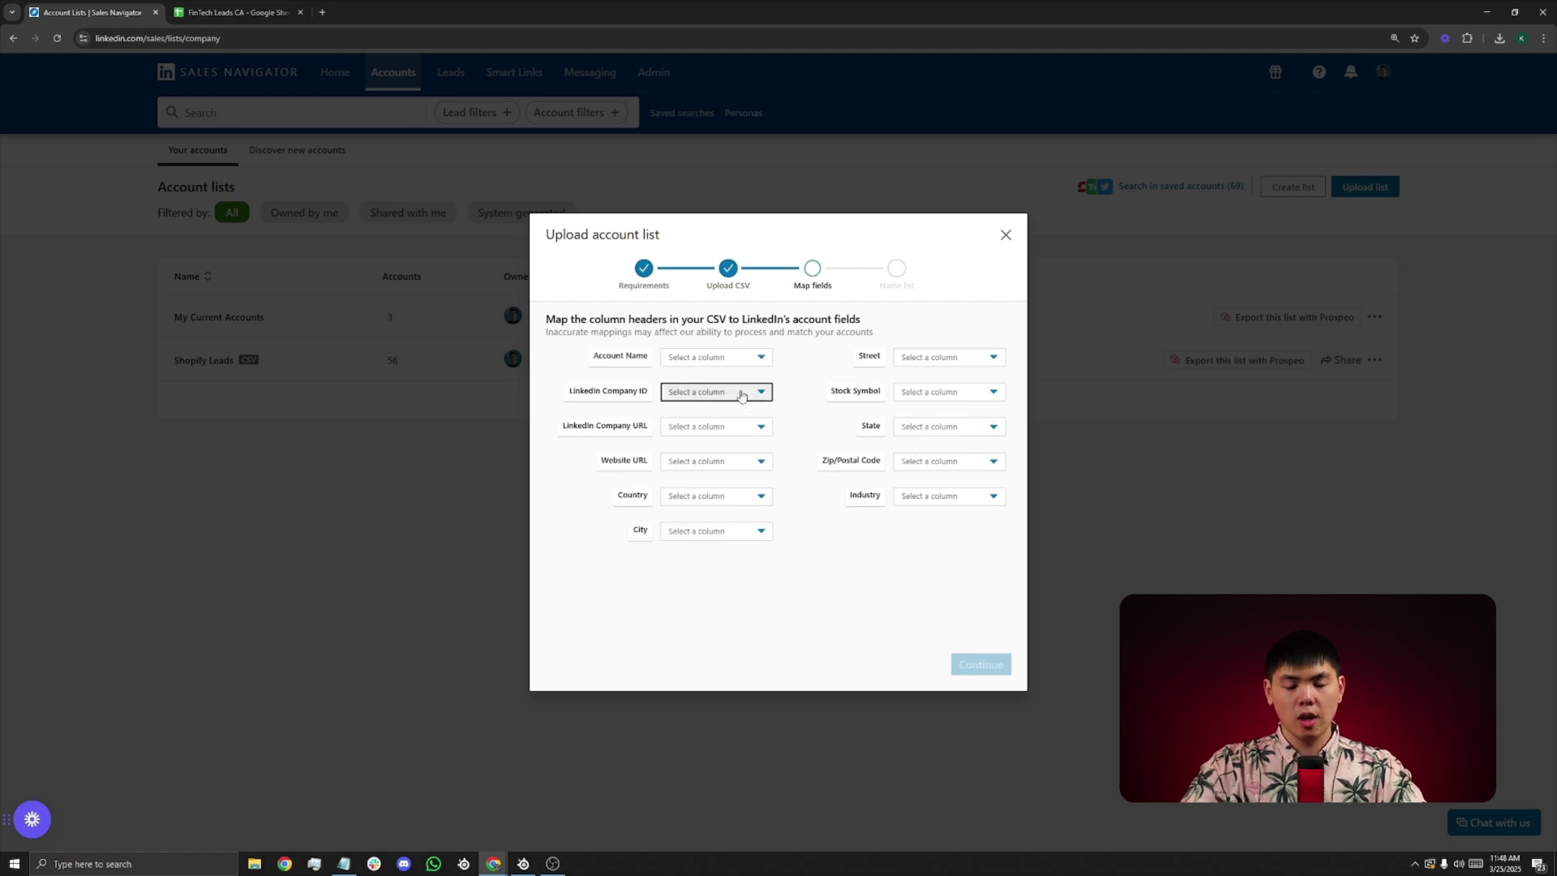
Map Account Name to Company Name, Country and City to their columns, and LinkedIn Company ID to Not in CSV.
click(714, 357)
click(711, 390)
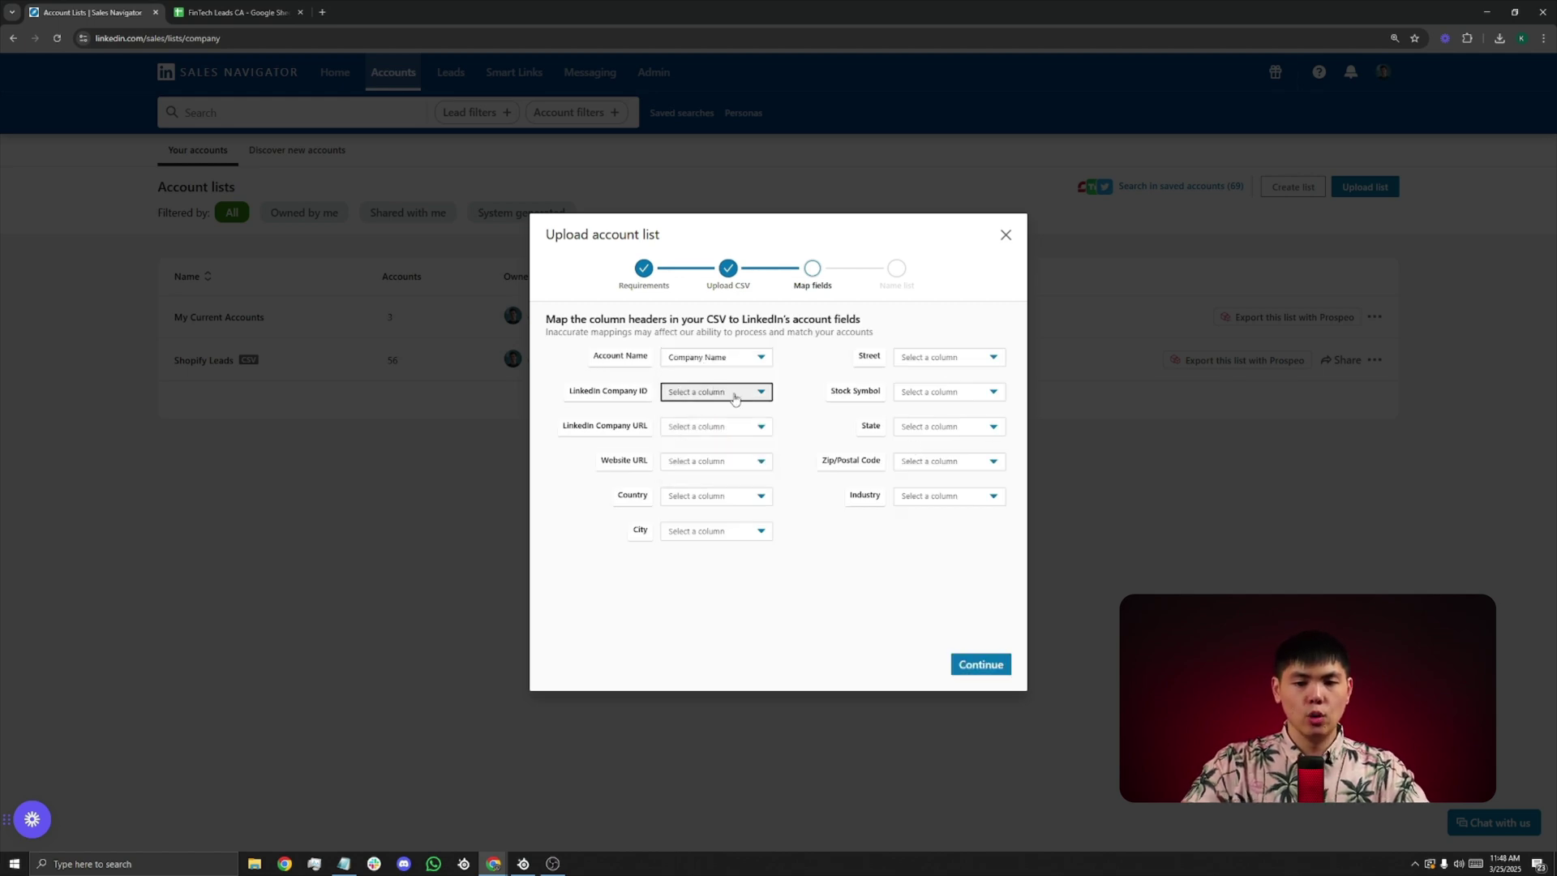
click(711, 391)
click(693, 417)
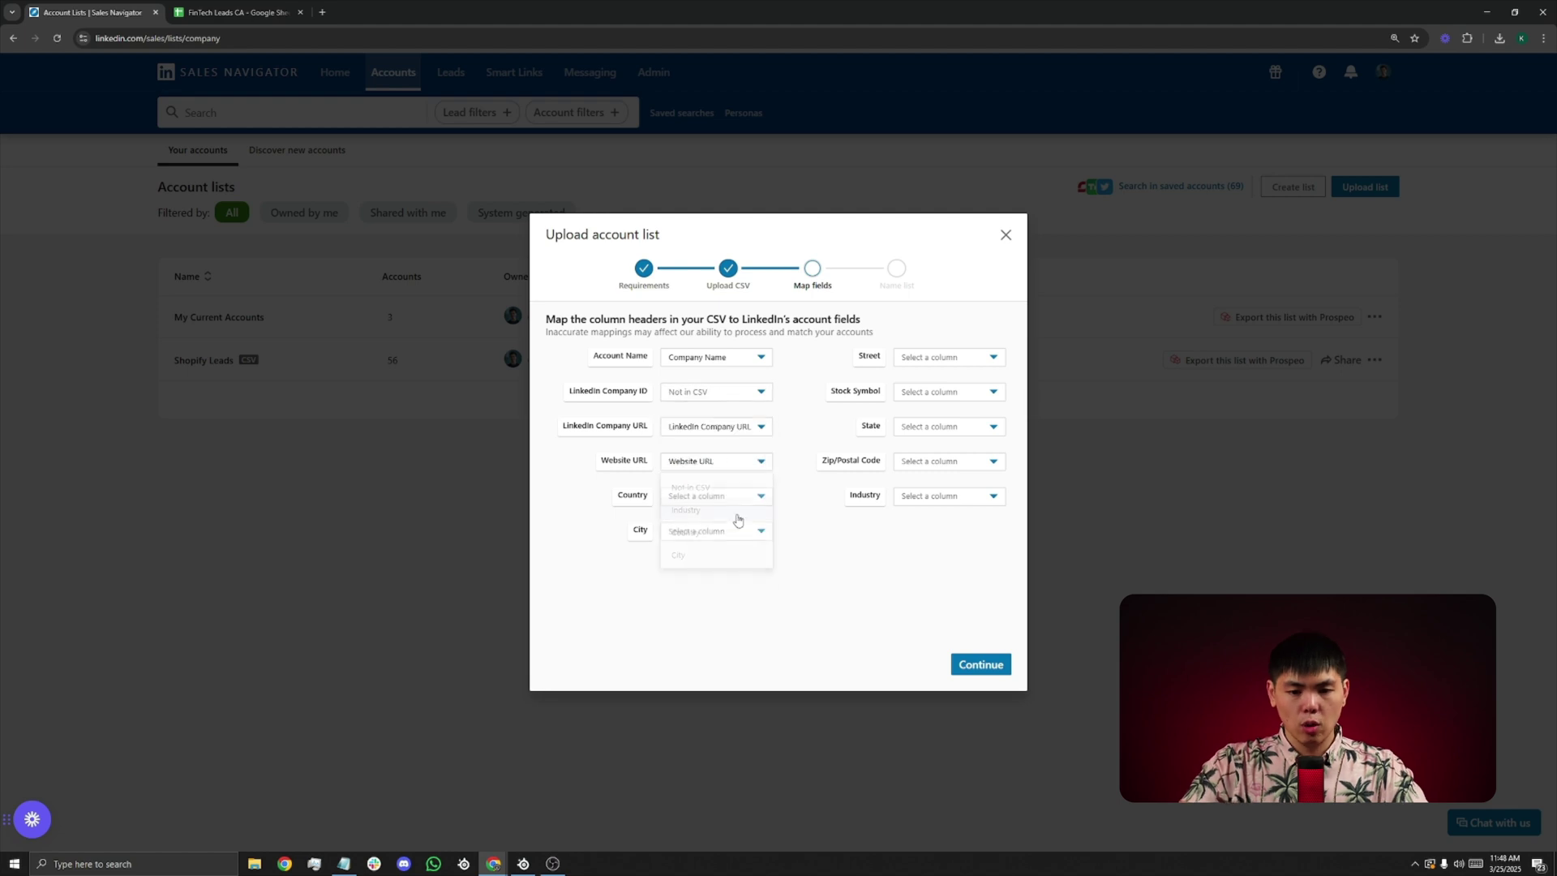
click(714, 495)
click(716, 570)
click(714, 530)
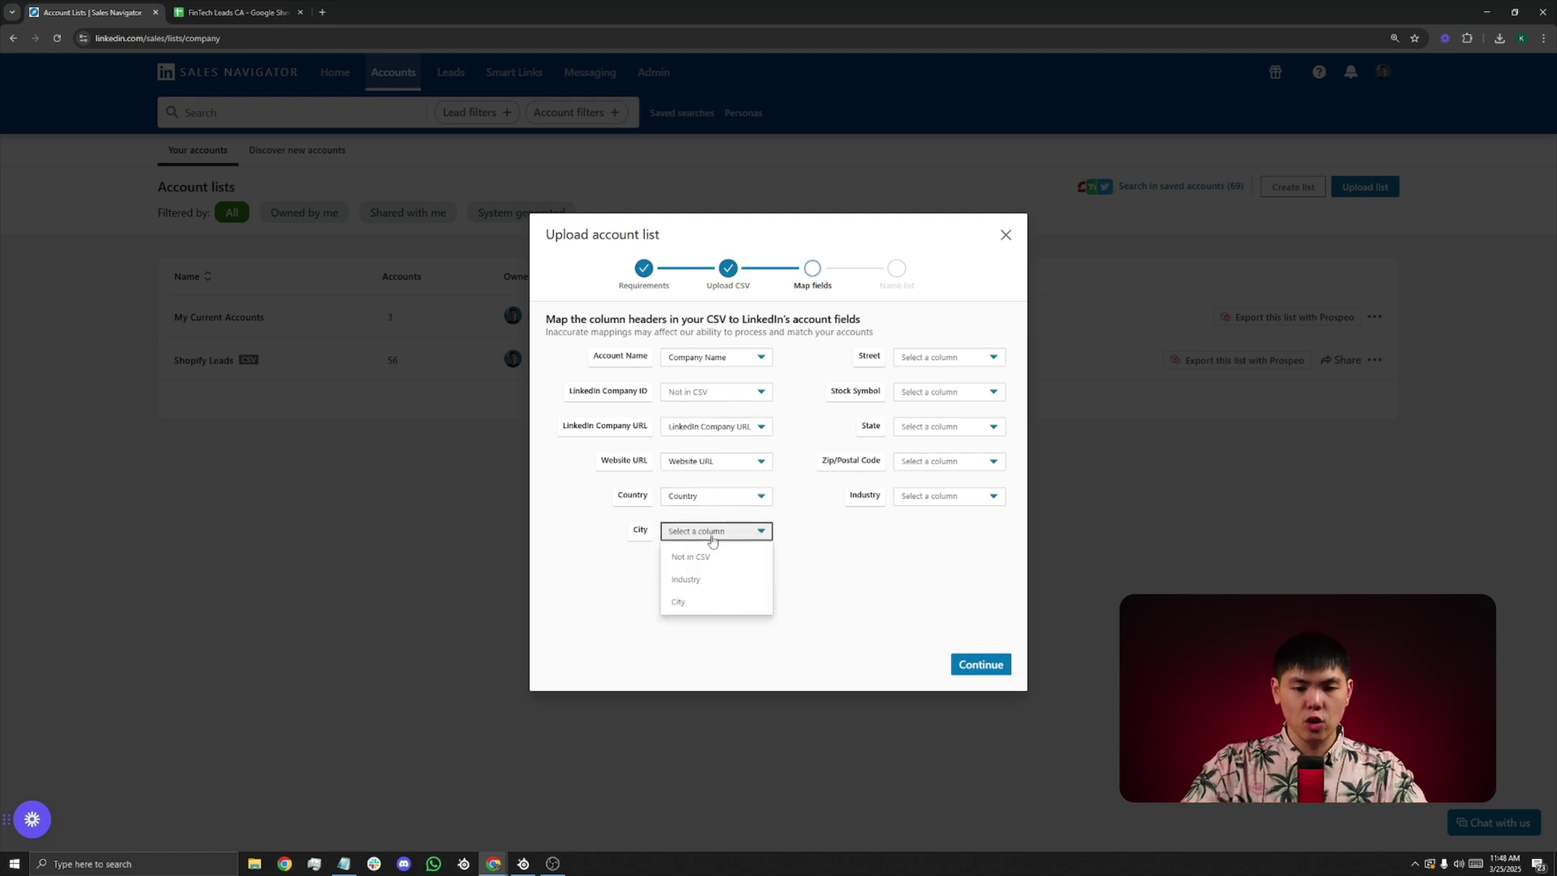
click(699, 604)
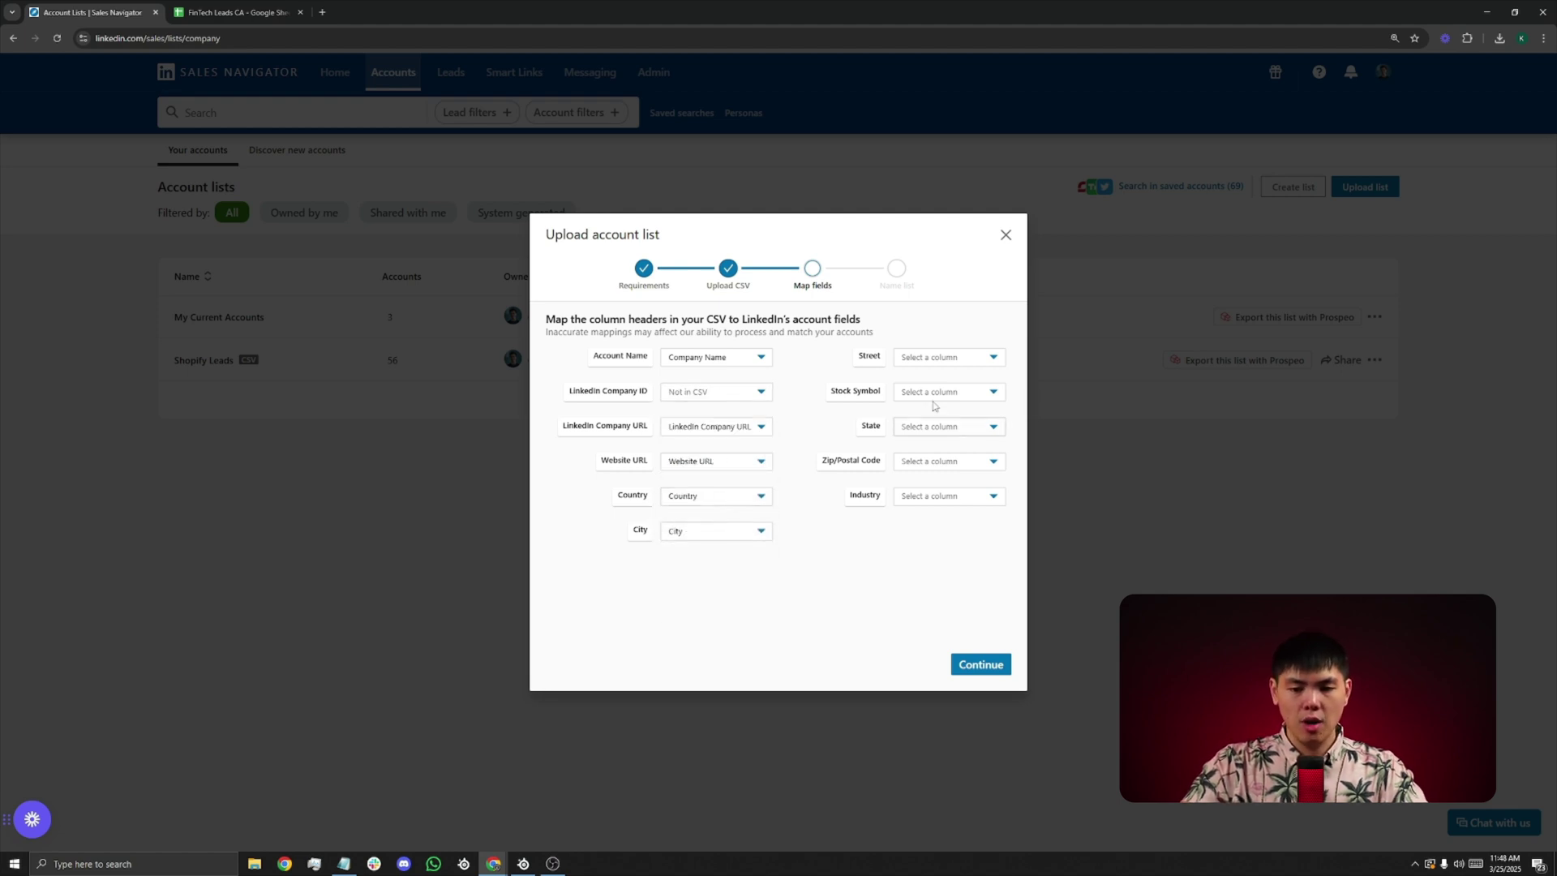
click(985, 667)
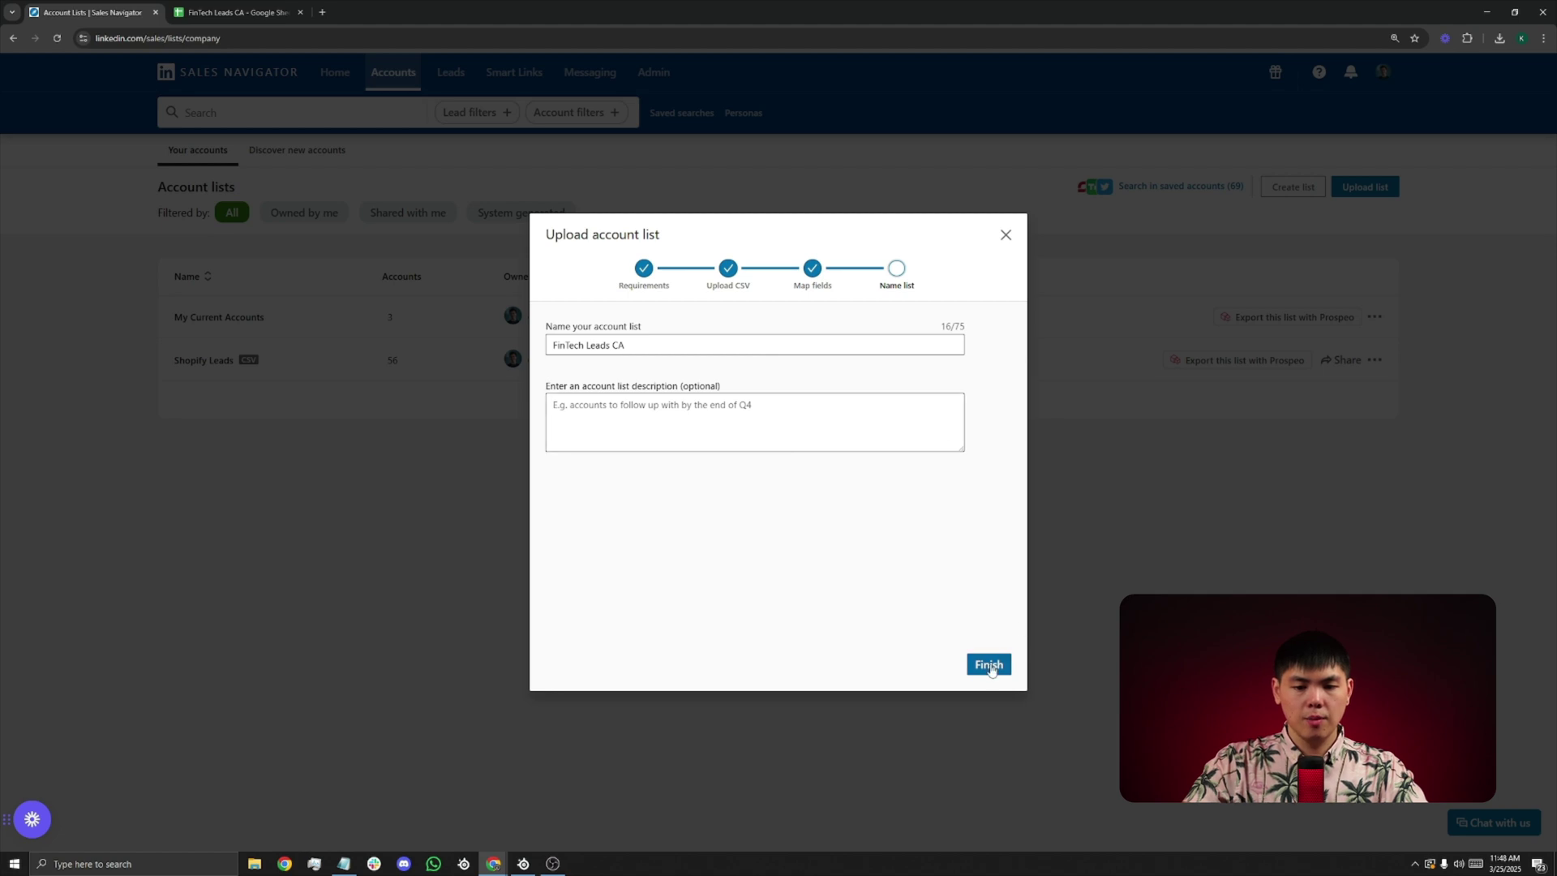
Finish the FinTech Leads CA list and browse its 52 companies, such as 4PAY INC and Bitbuy.
click(988, 665)
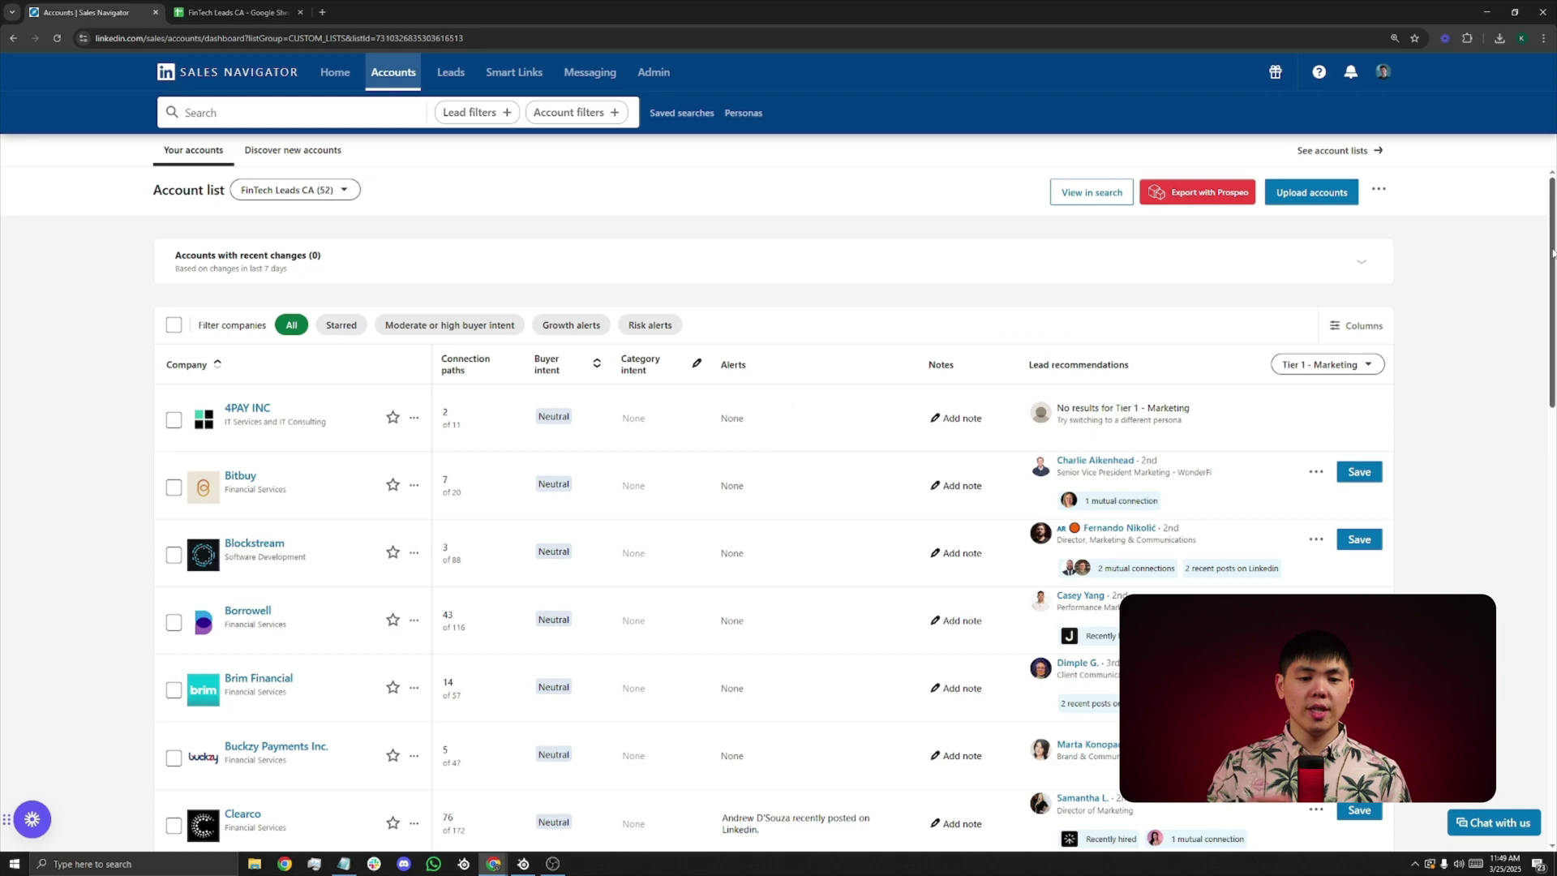
scroll(1544, 363, down, 3)
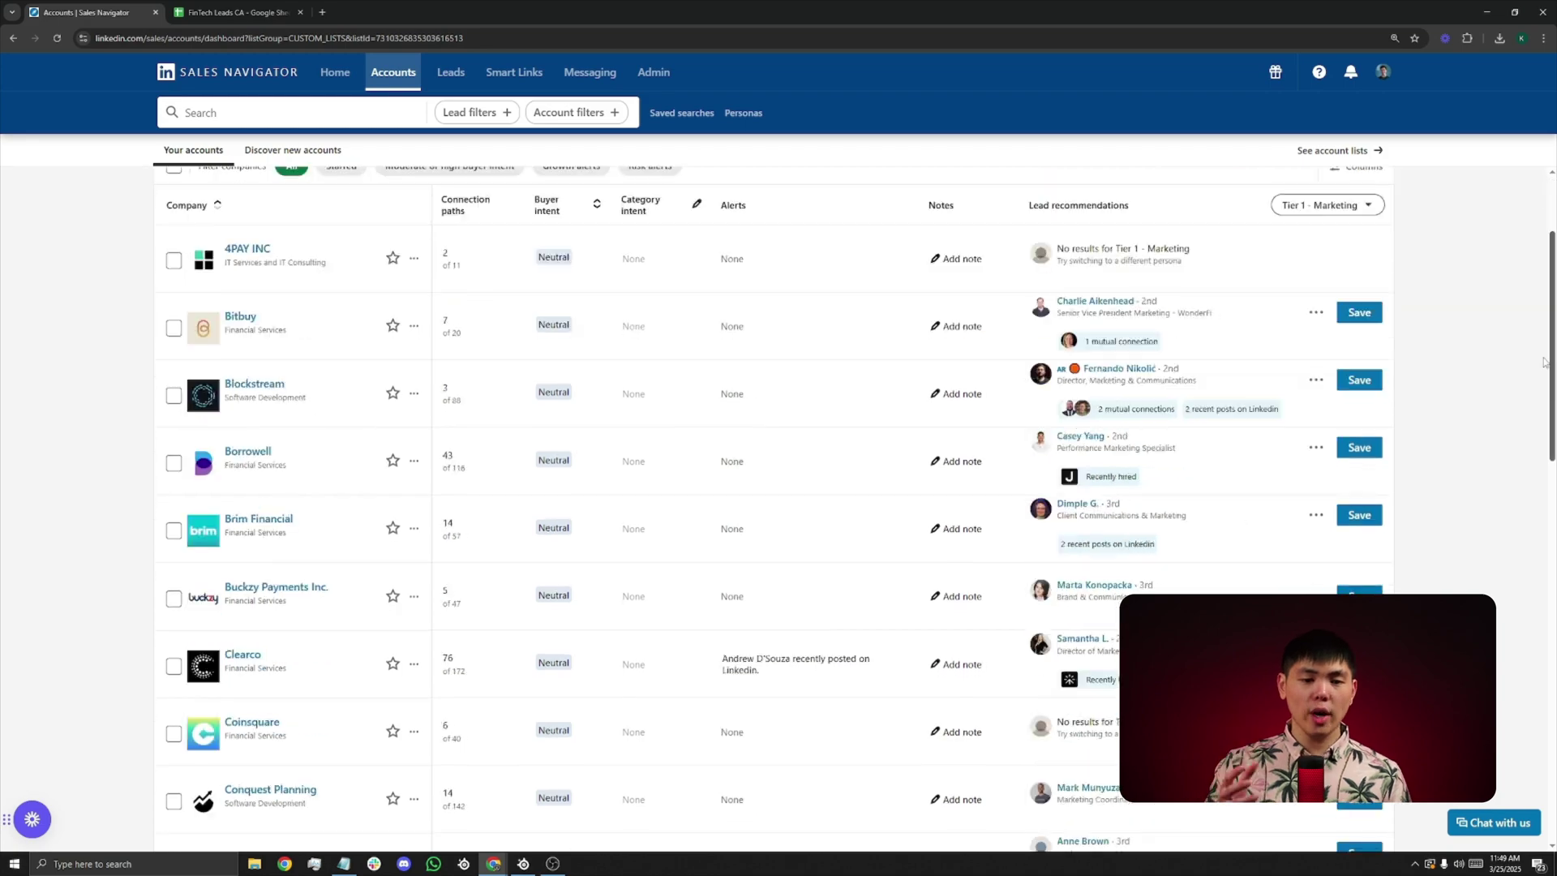
drag(1543, 362, 1544, 686)
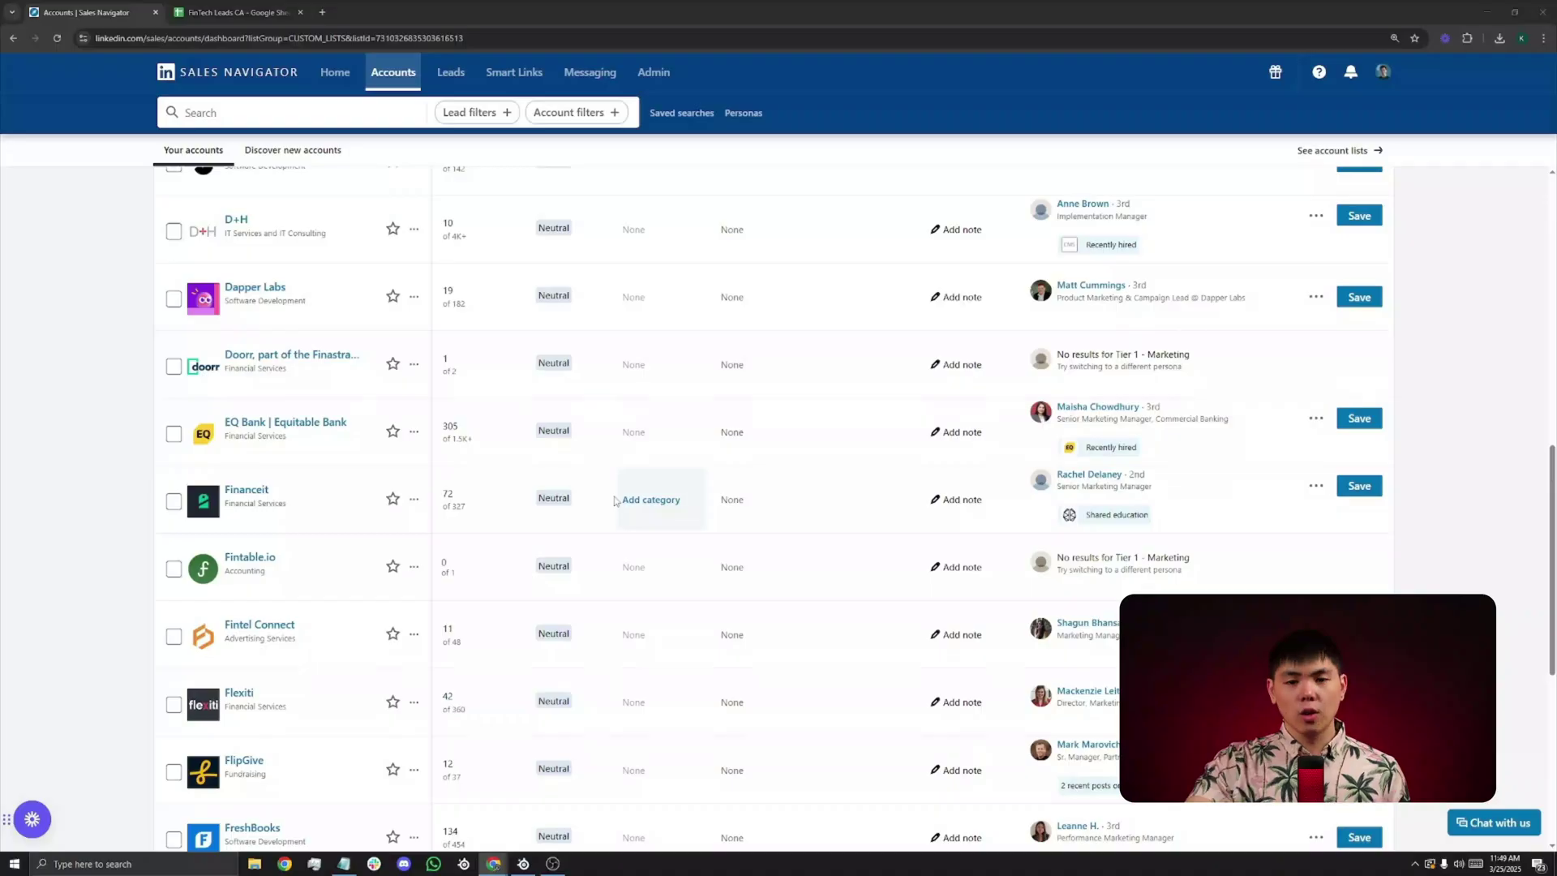
scroll(614, 500, up, 10)
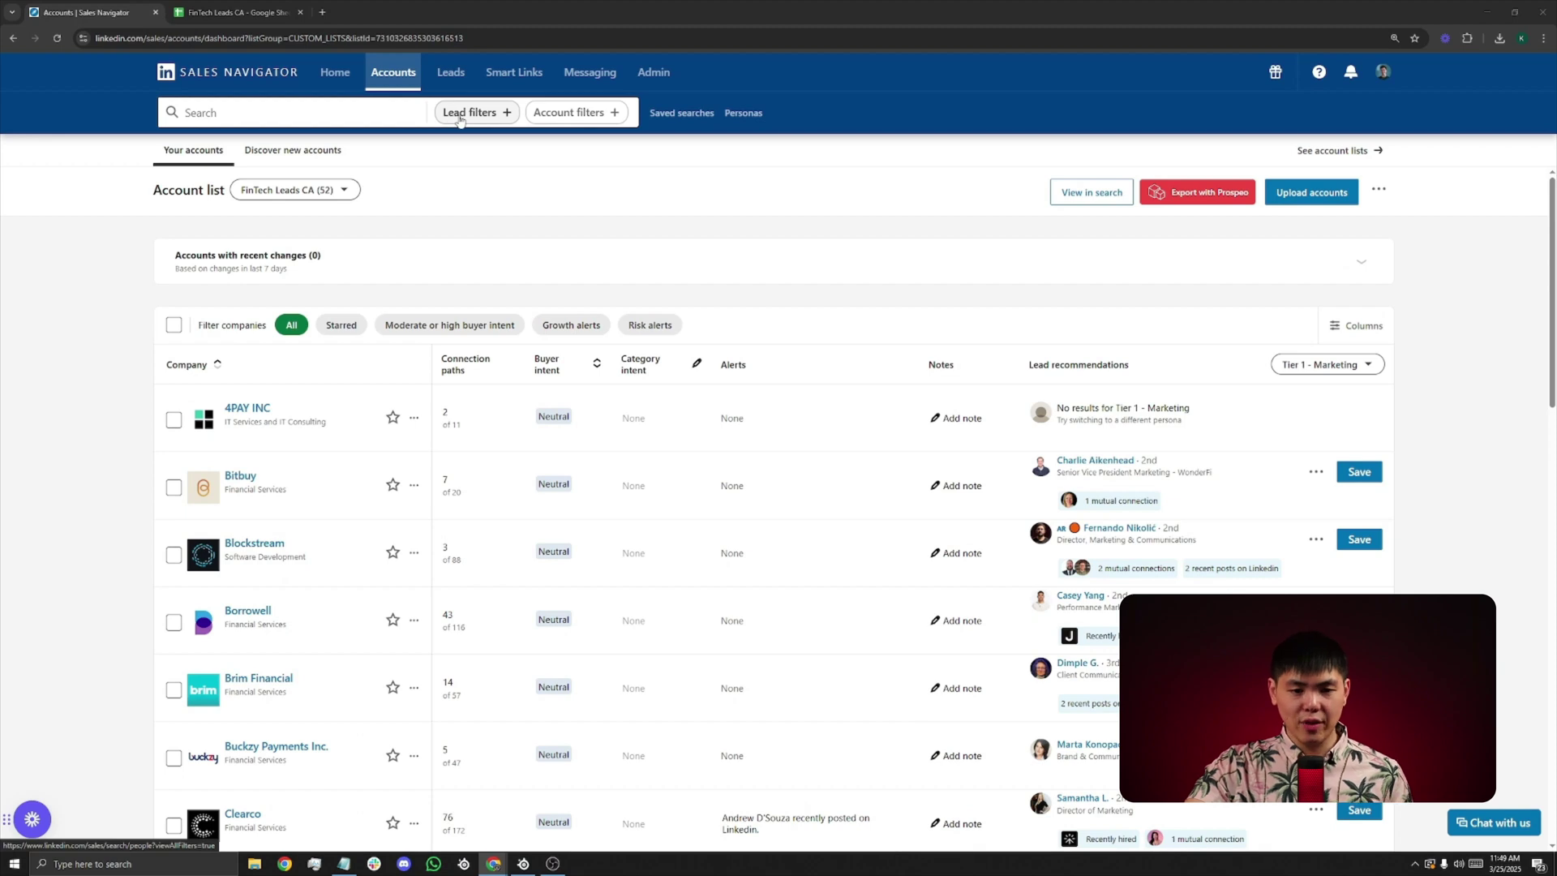
Include the FinTech Leads CA account list as a lead filter, returning 14K+ leads.
click(460, 113)
scroll(308, 568, down, 1)
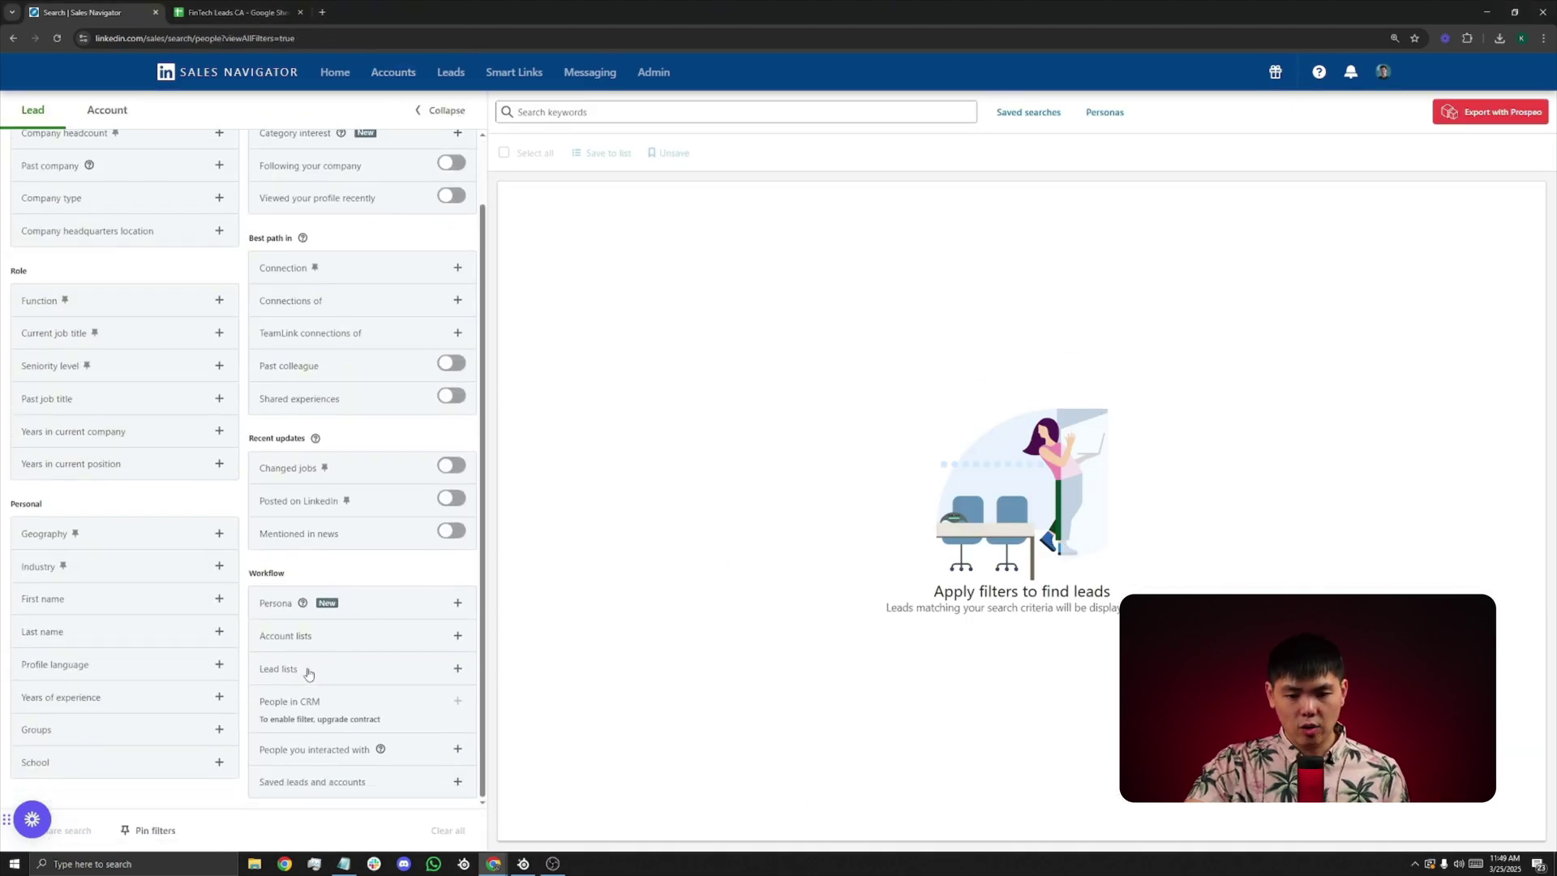
click(355, 642)
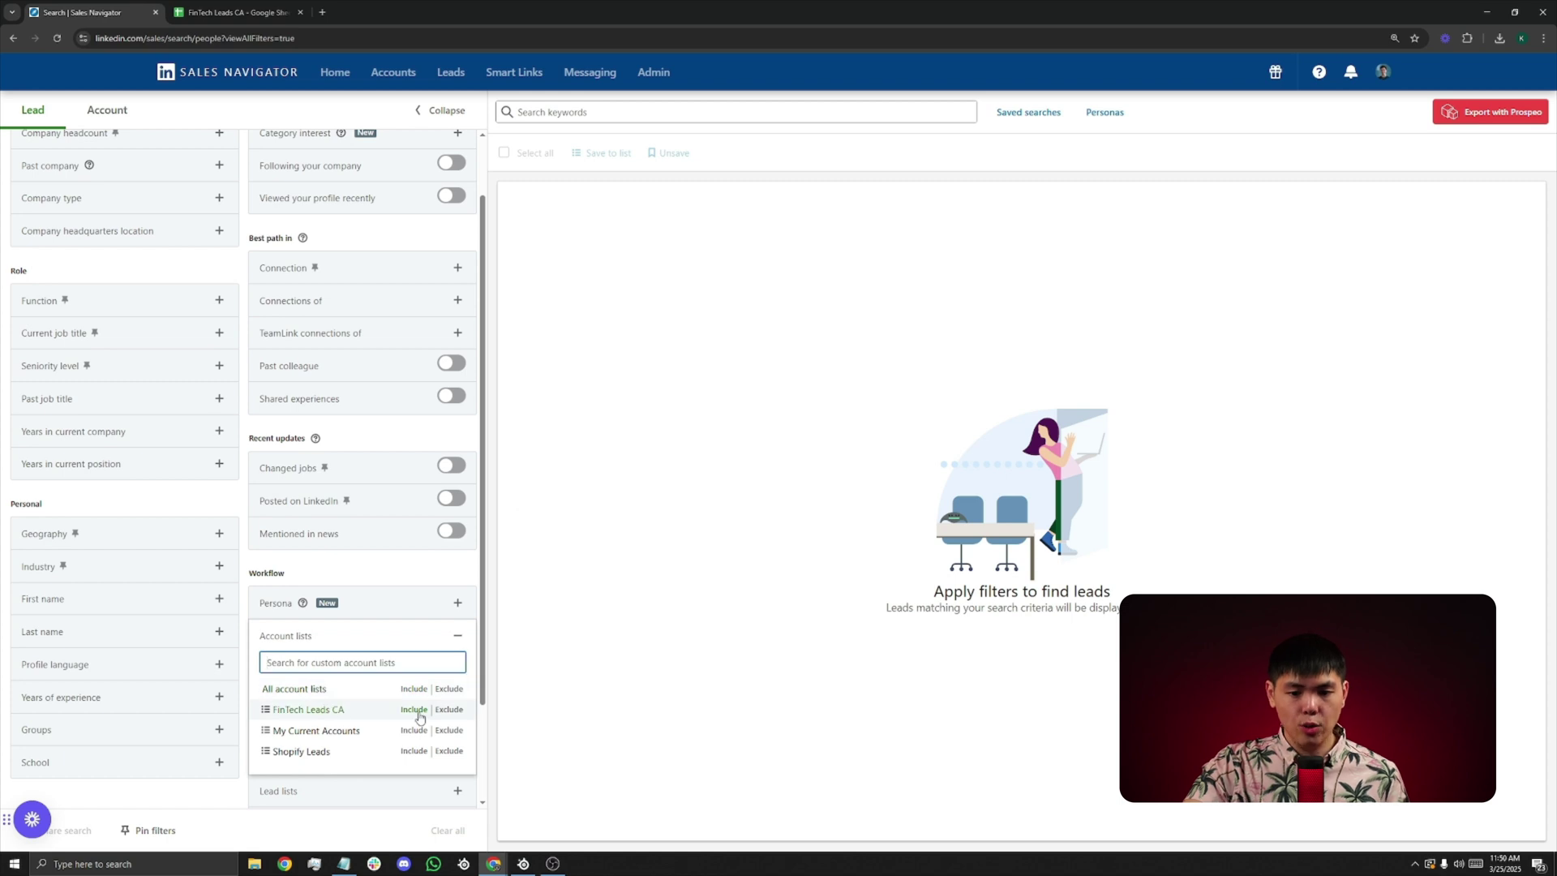
click(414, 710)
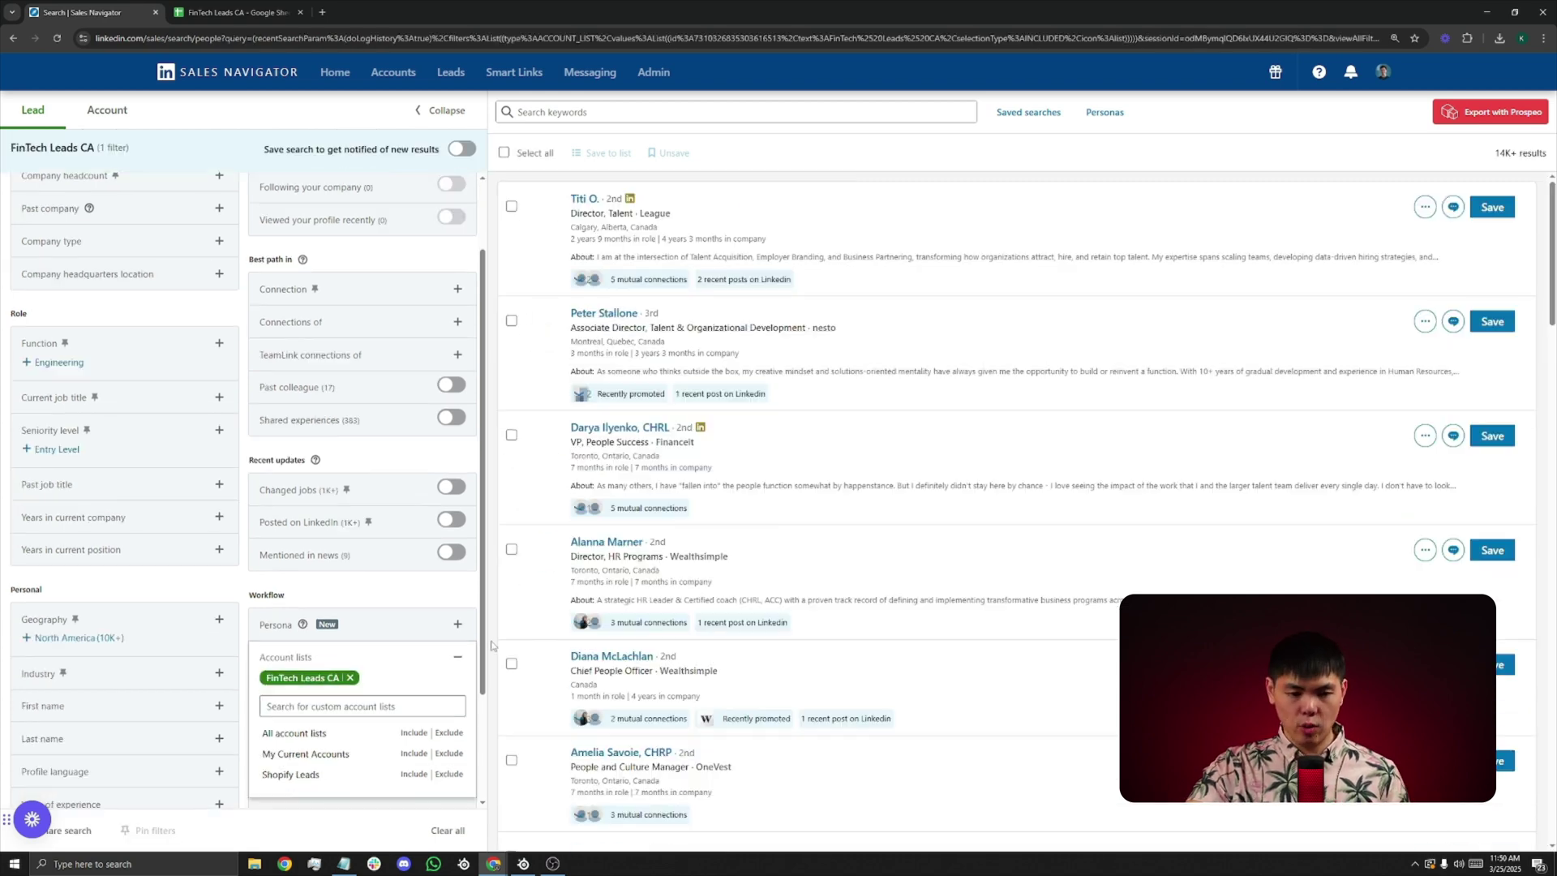
scroll(171, 296, up, 1)
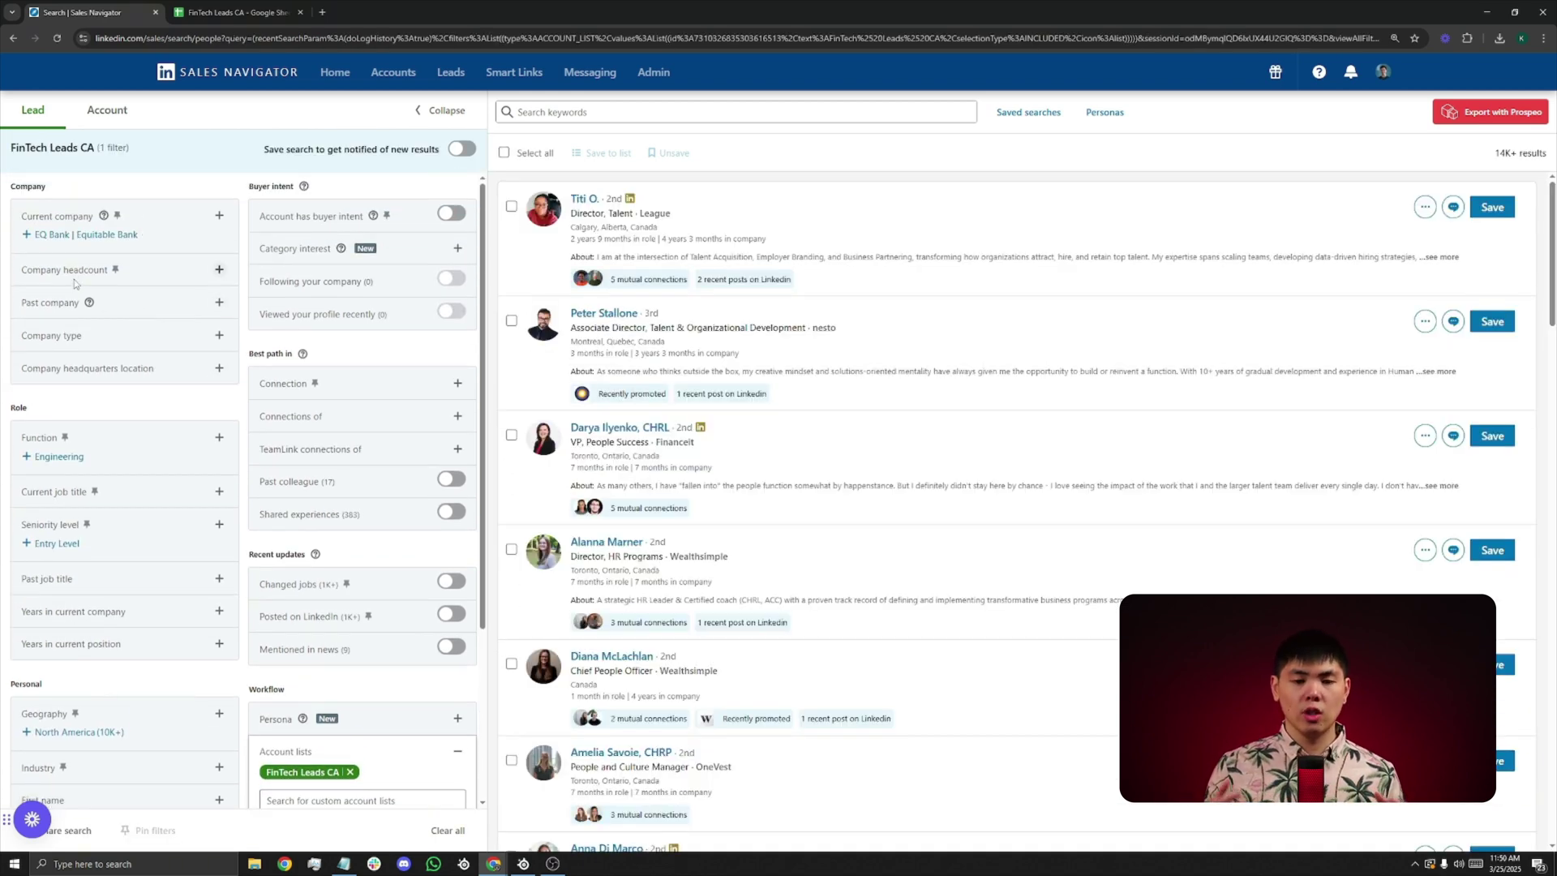
Add job titles Head of Sales, Vice President of Sales and Sales Director, narrowing to 49 leads.
click(80, 497)
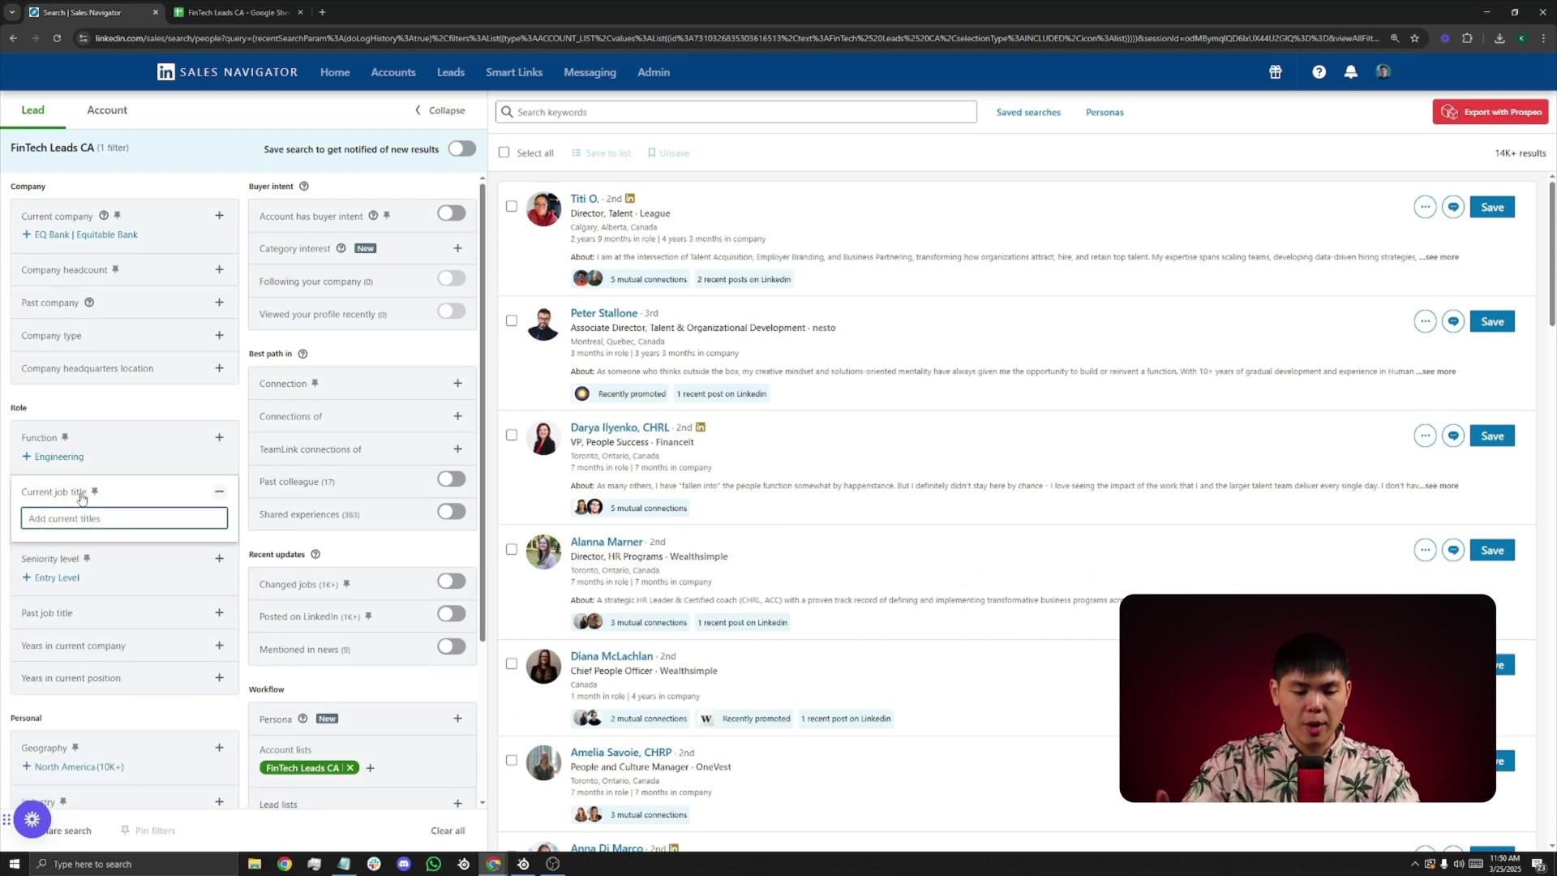
text(head of sa)
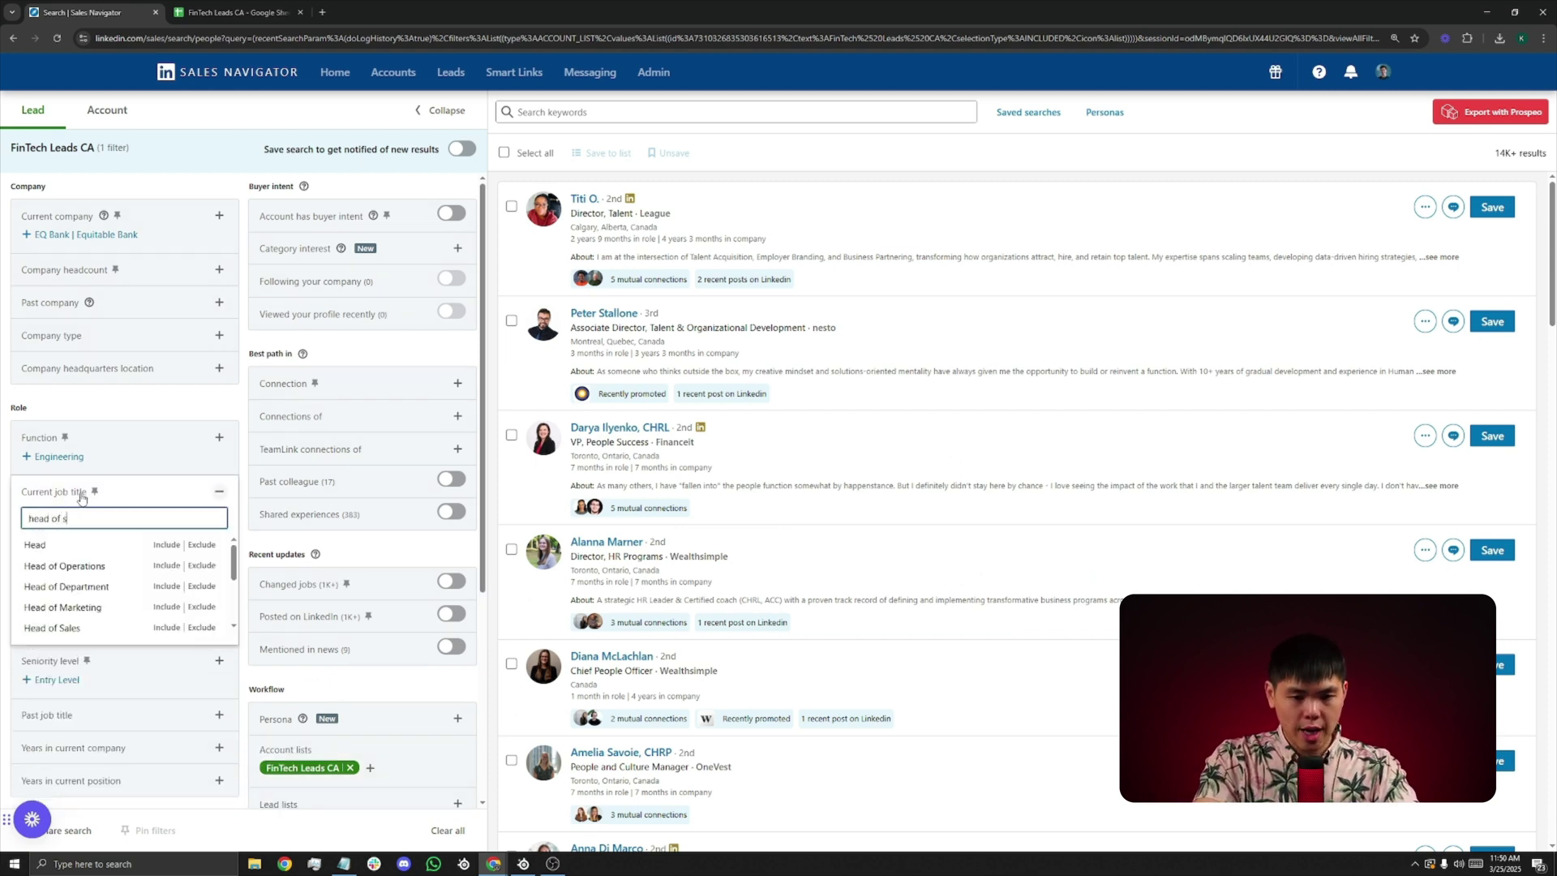
click(166, 545)
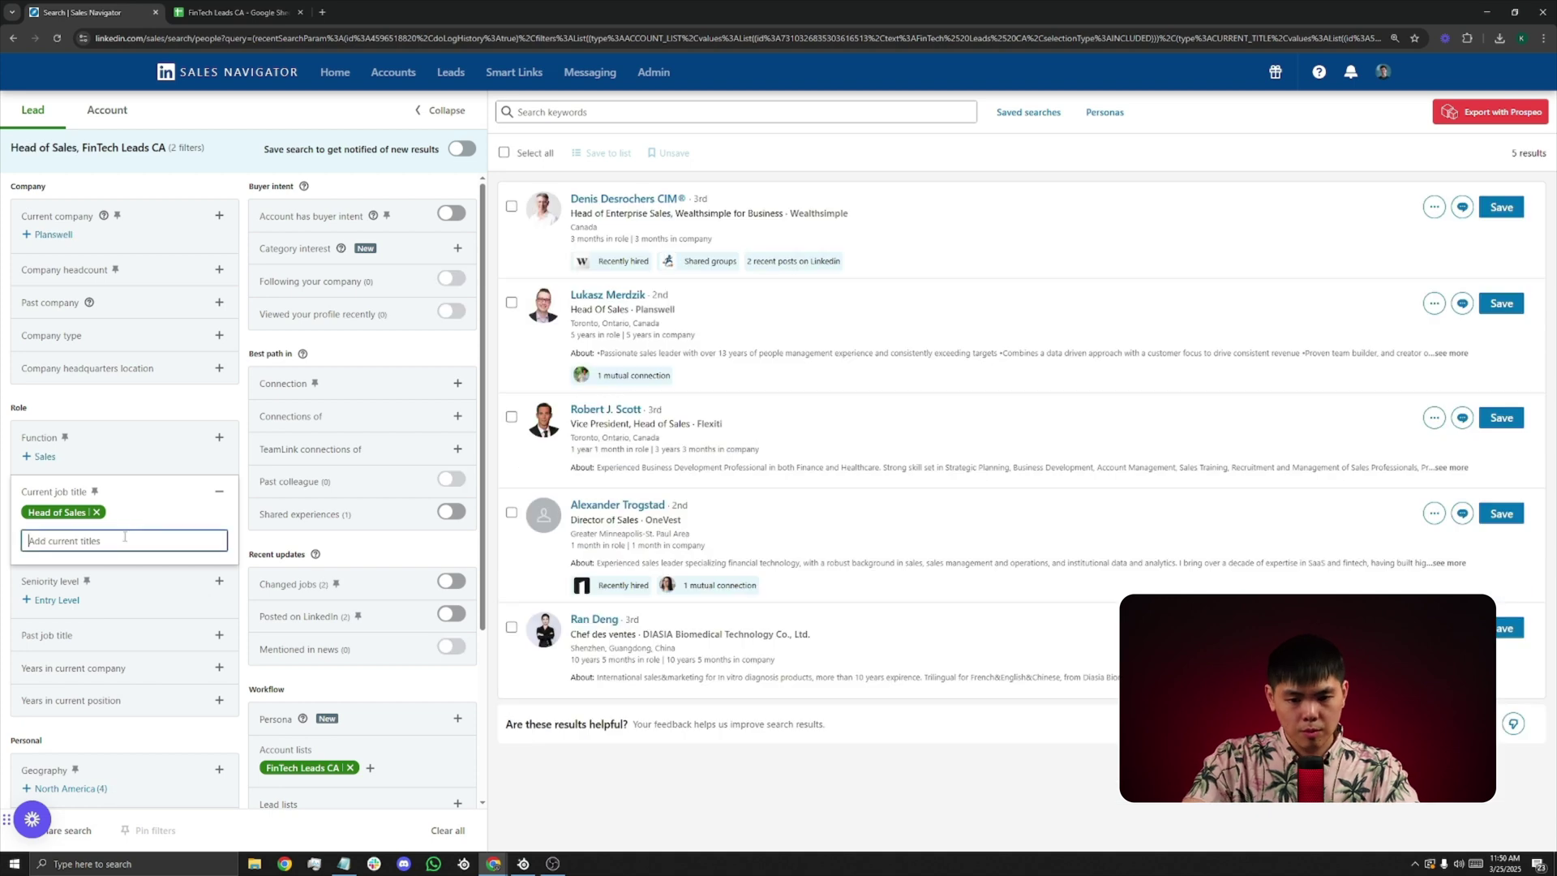
text(vp of sales)
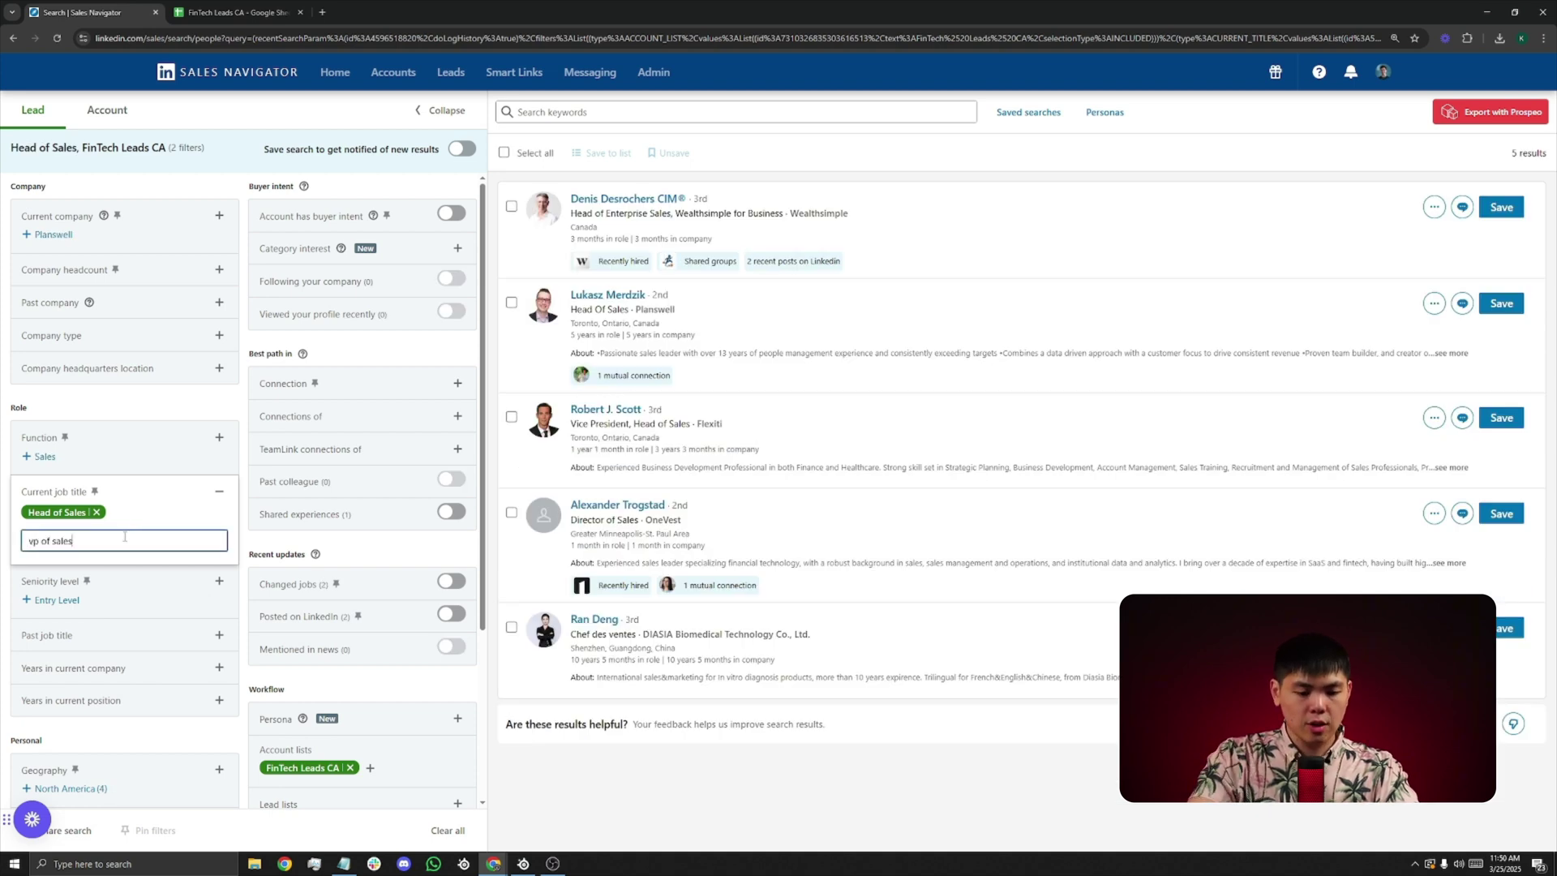
click(166, 567)
text(sales dir)
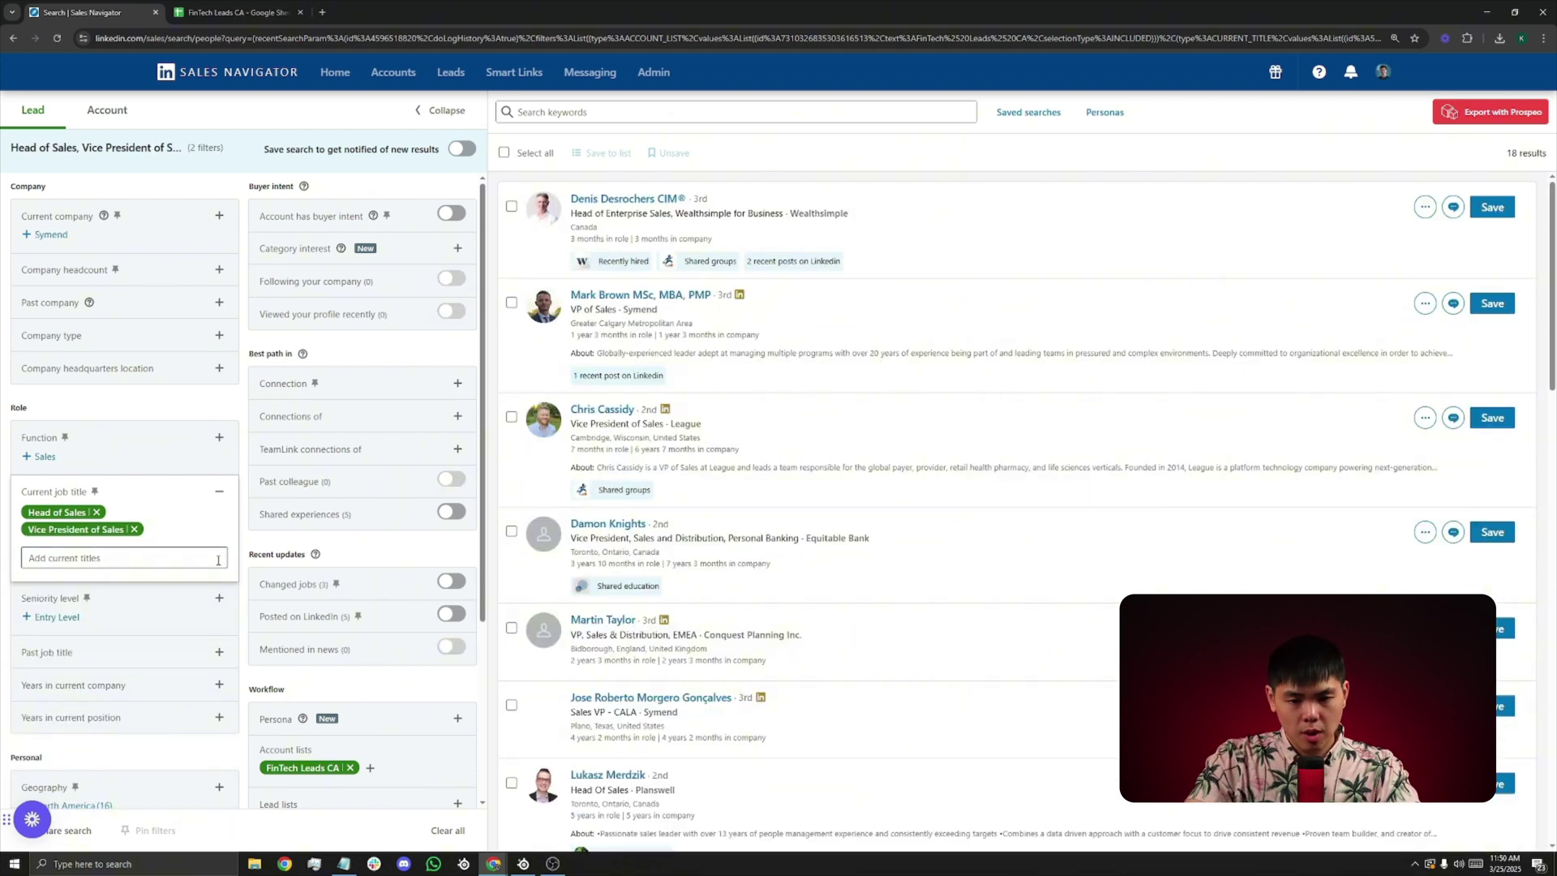
click(166, 584)
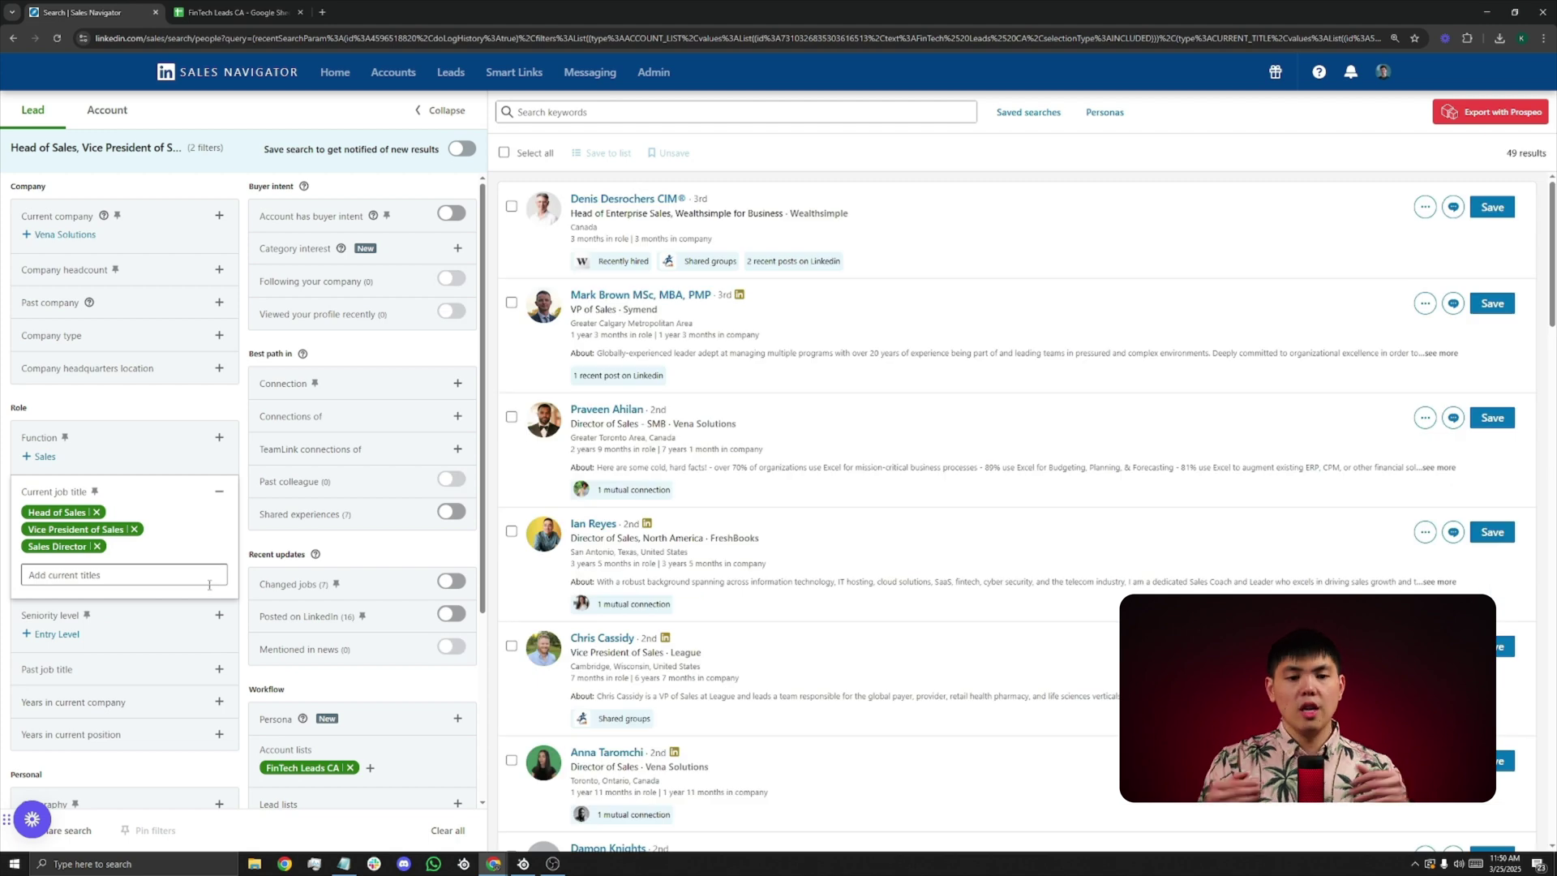
scroll(159, 659, down, 3)
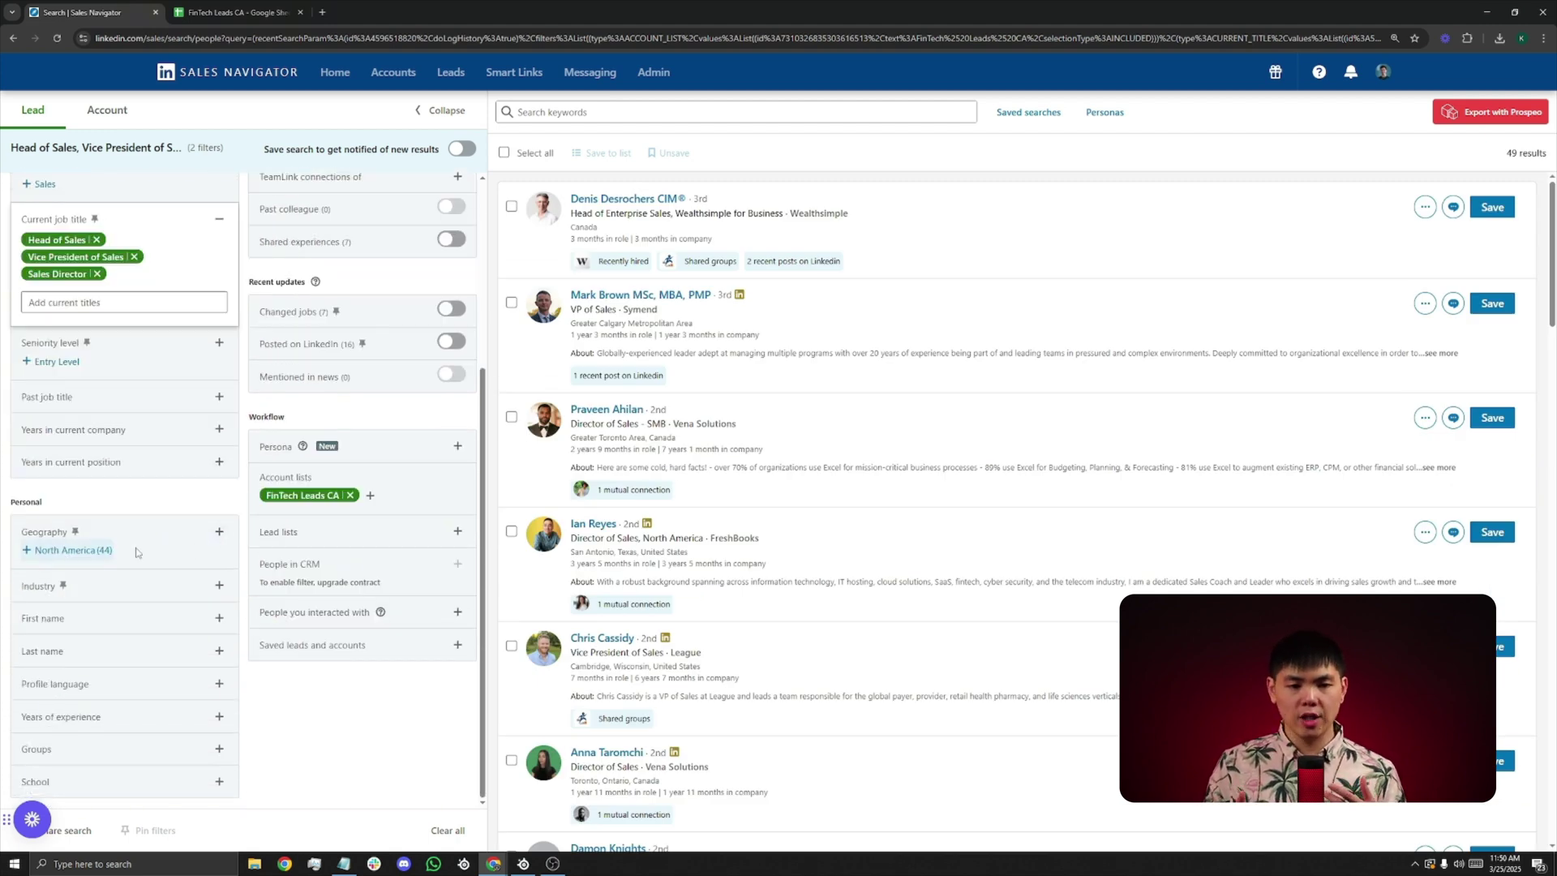